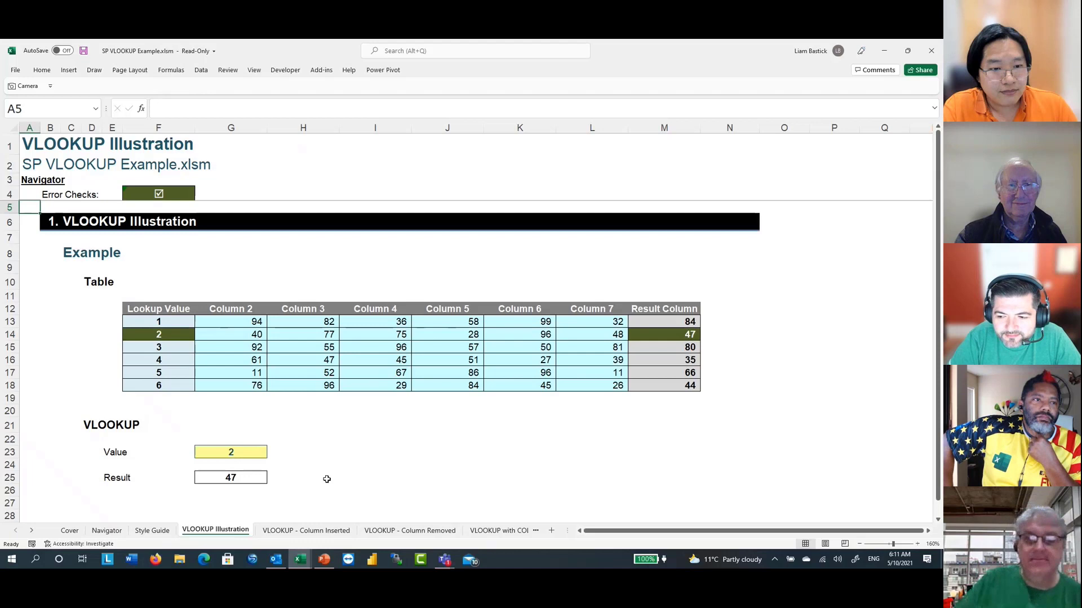
Enter =FORMULATEXT(G25) in cell I25 to show the Result cell's formula as text
left_click(350, 478)
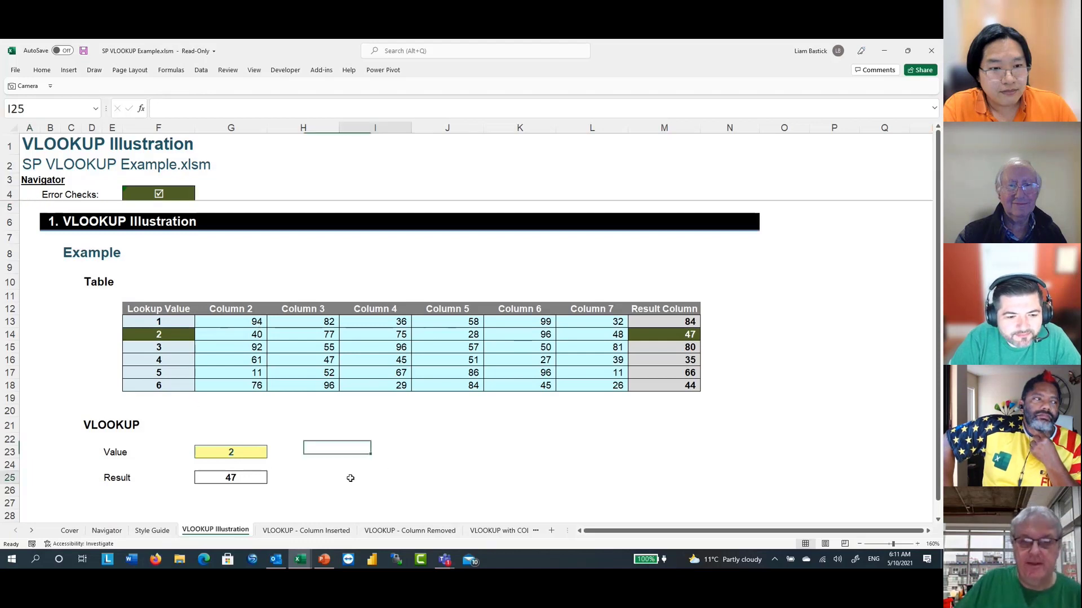
type("=FORMULATEXT(")
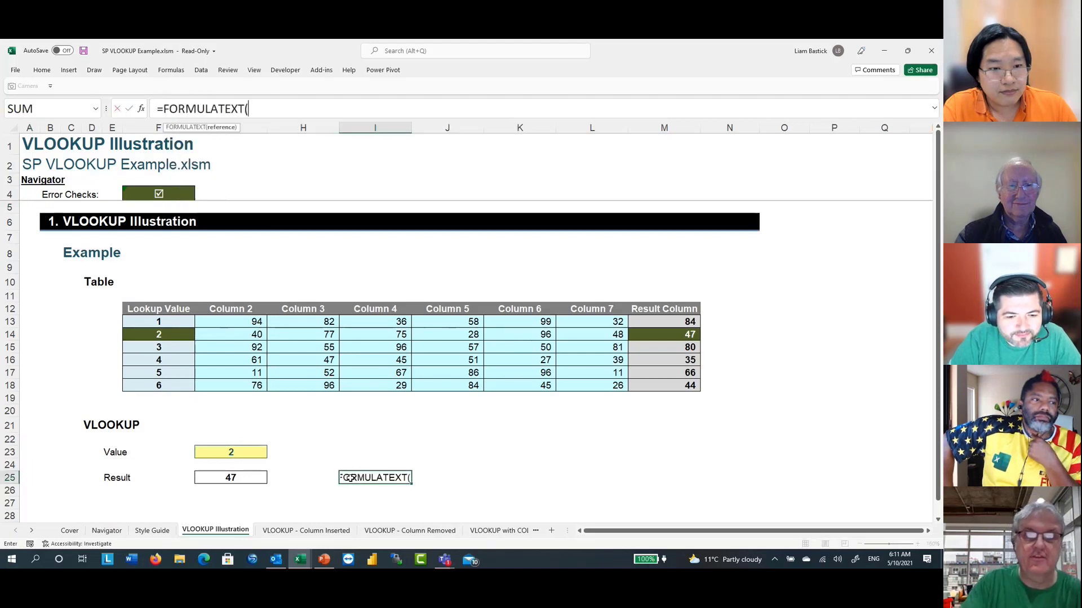
left_click(234, 478)
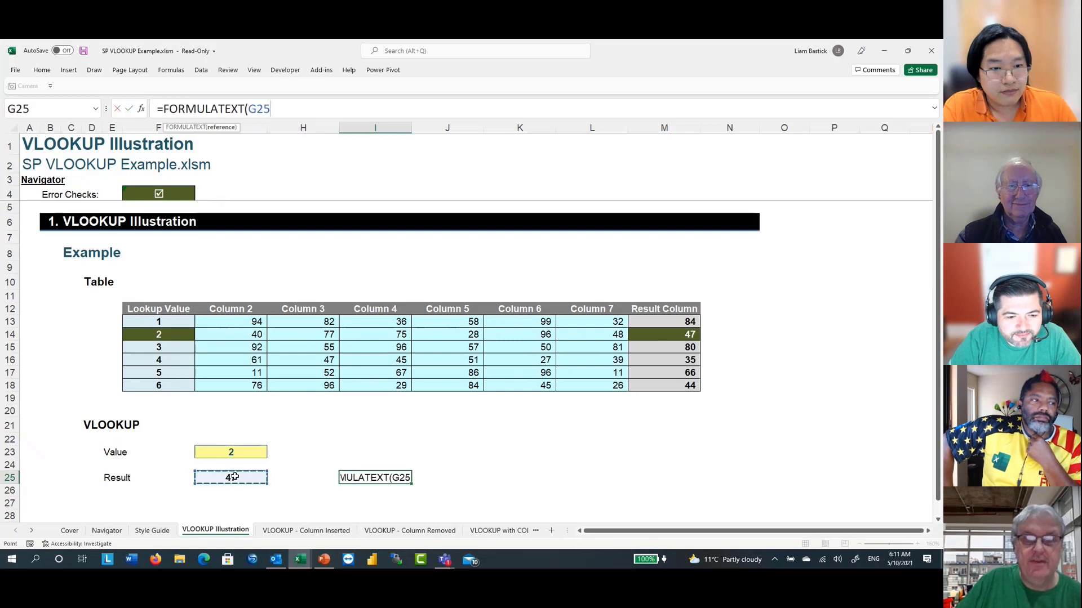
type(")")
key("Return")
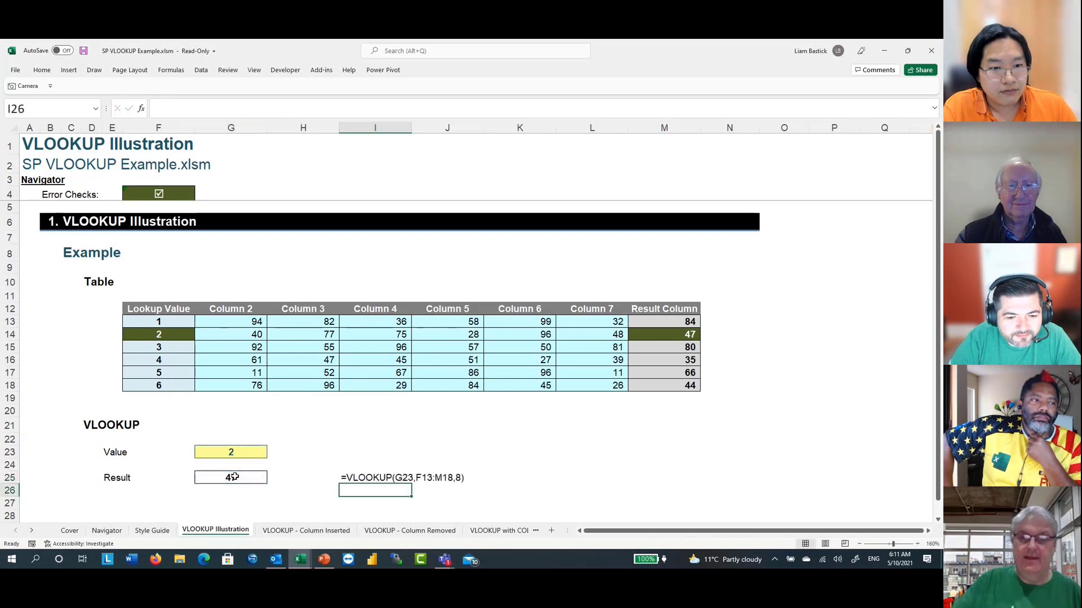
Examine the VLOOKUP formula in G25, its lookup value in G23 and the table range F13:M18
left_click(222, 475)
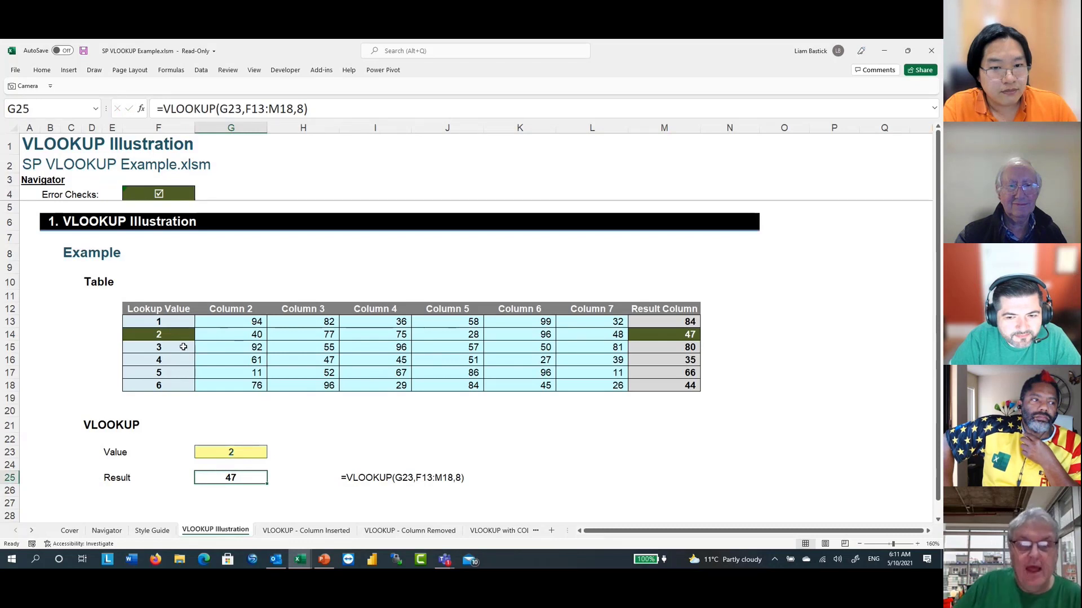
left_click_drag(172, 323, 669, 392)
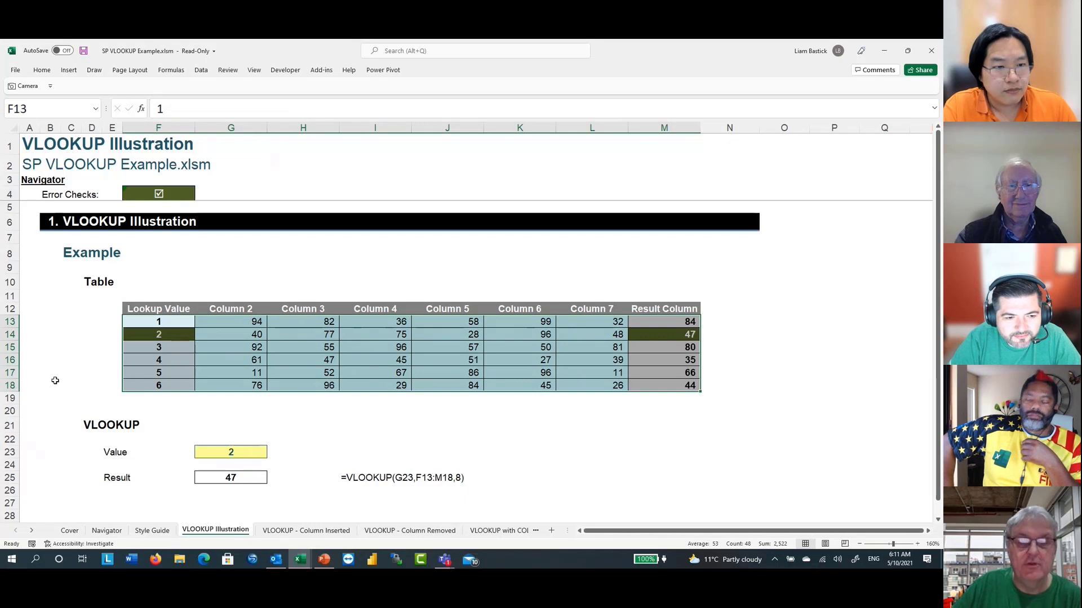
left_click(226, 454)
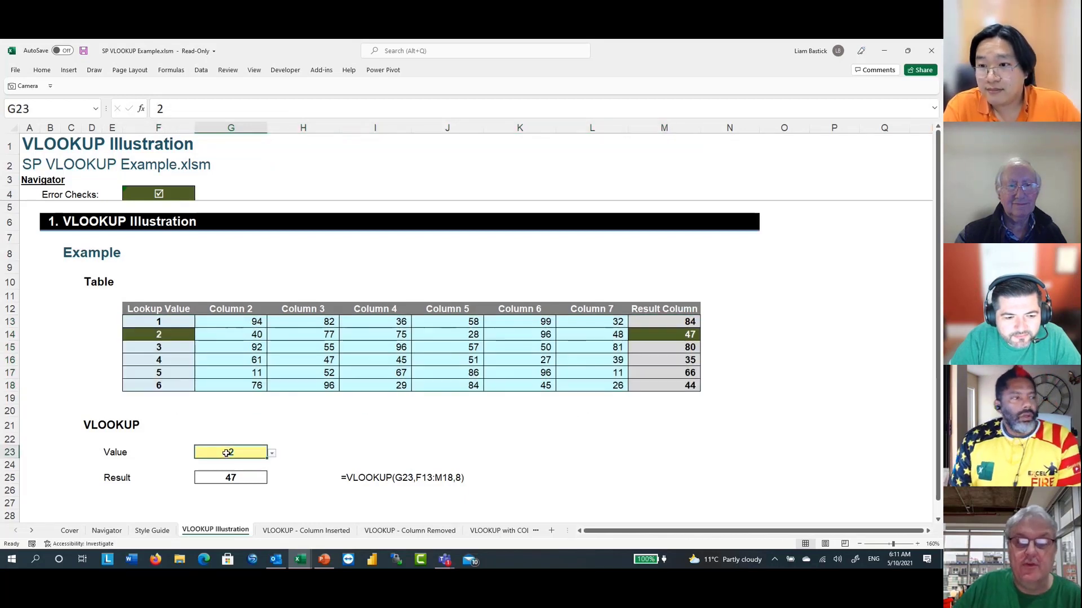
left_click(227, 477)
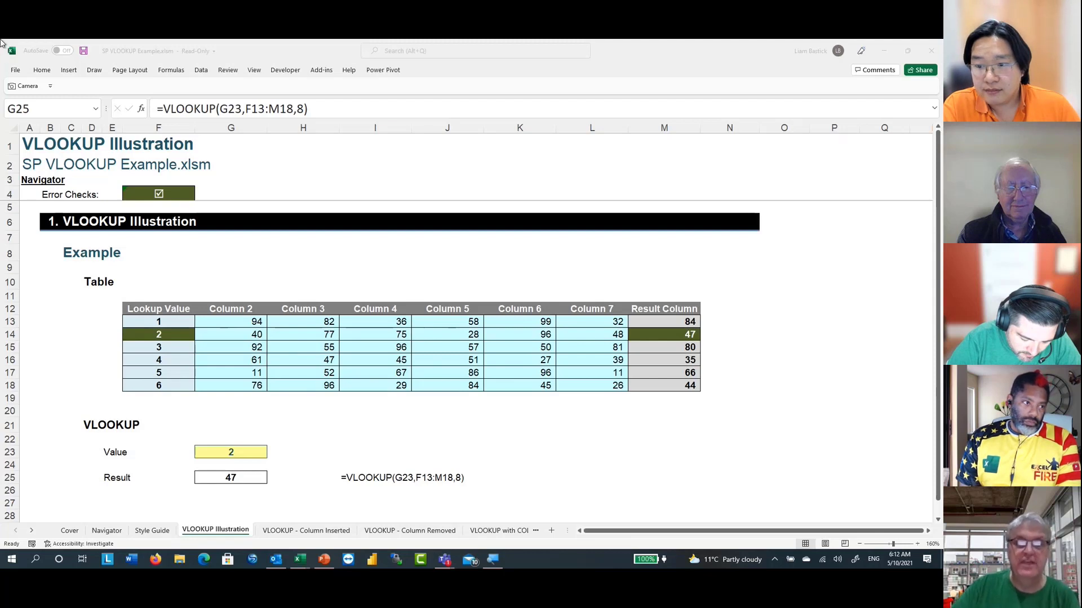
left_click(225, 477)
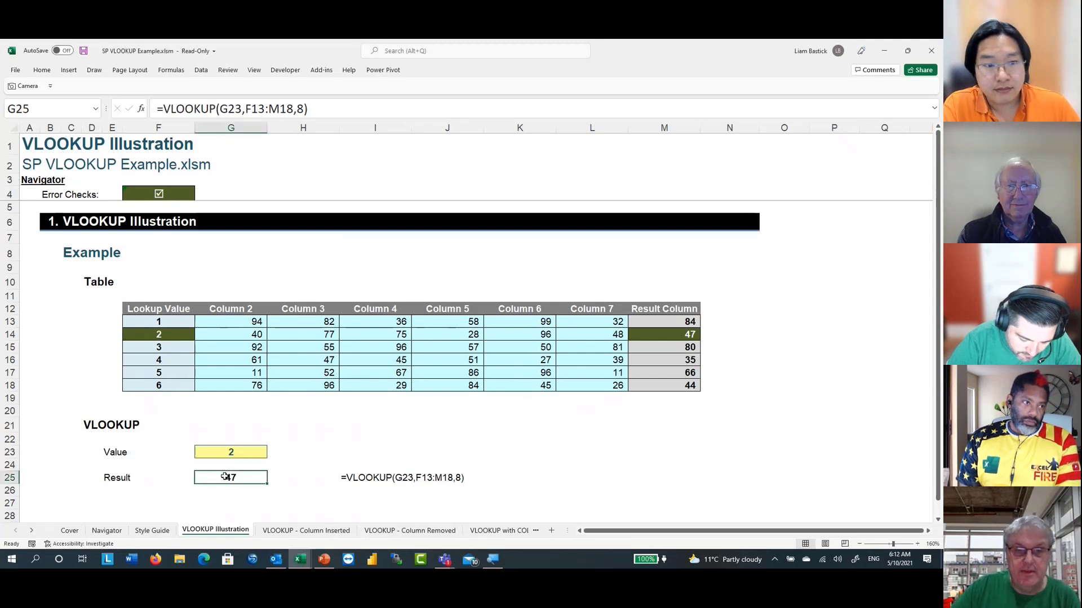
double_click(223, 477)
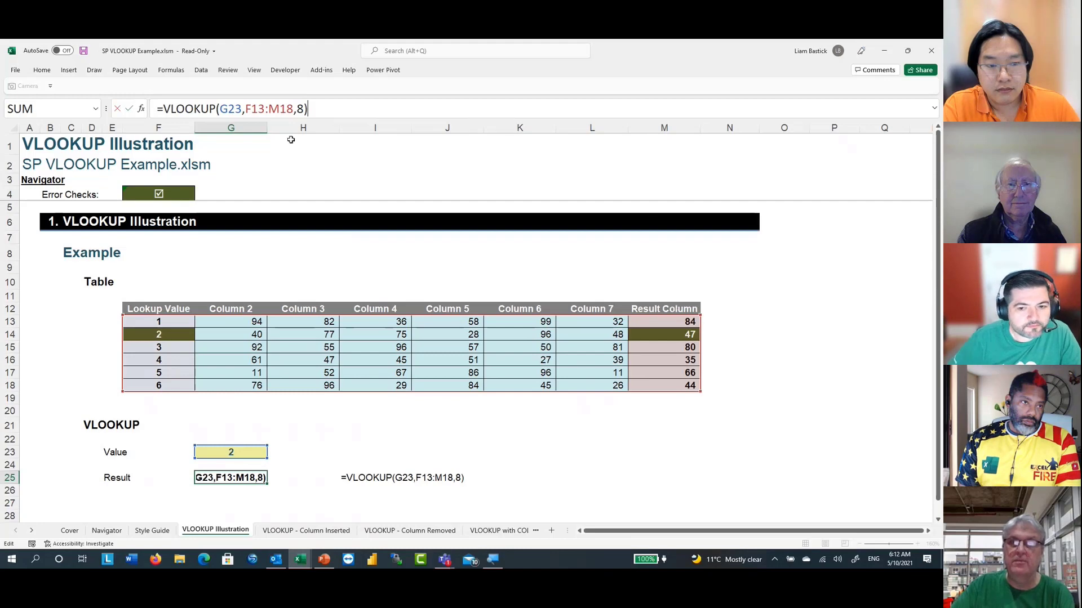
left_click(309, 110)
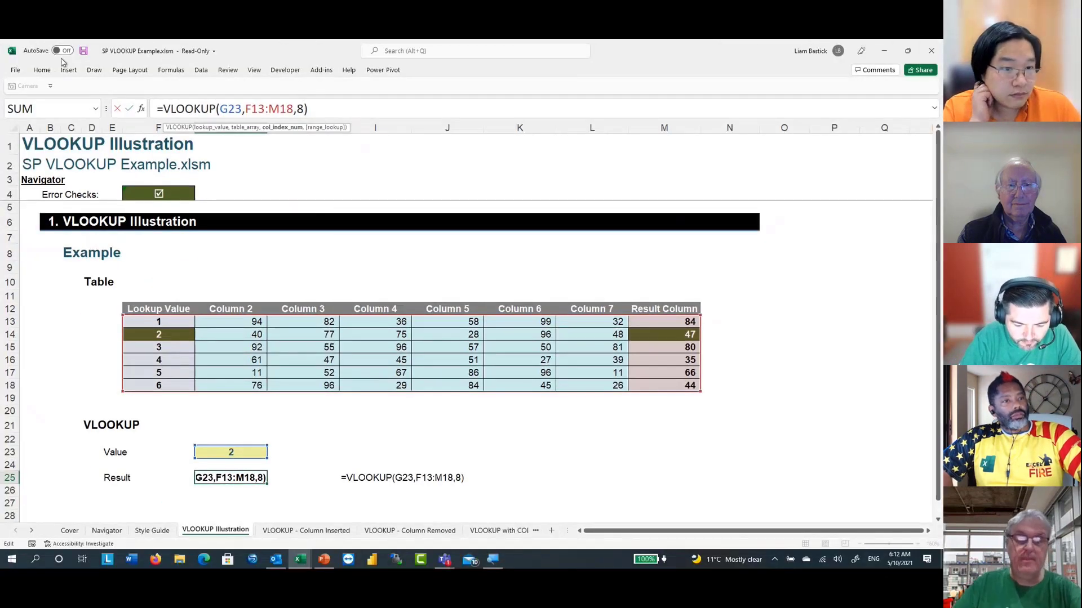
key("Escape")
Try lookup values 1 and 4 in cell G23 to test the VLOOKUP
left_click(251, 452)
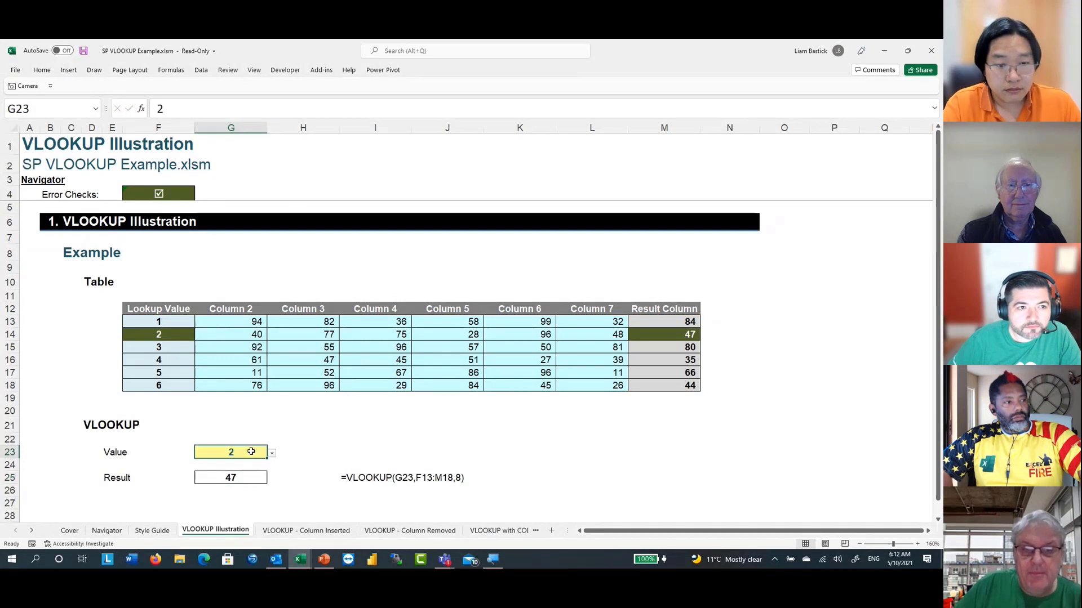
left_click(272, 454)
left_click(249, 464)
left_click(272, 454)
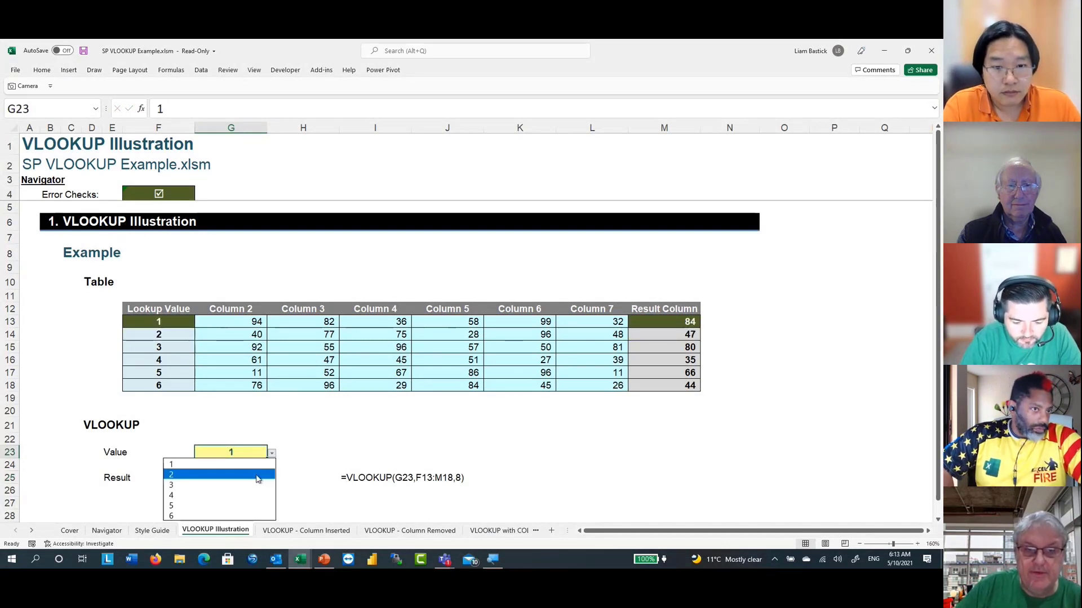
left_click(256, 495)
left_click(297, 441)
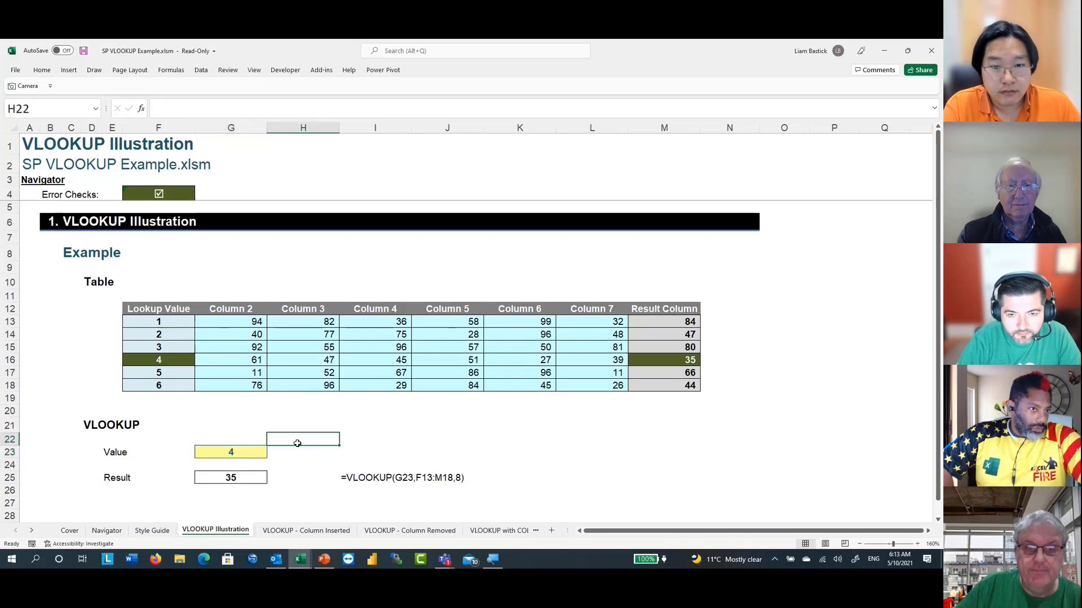
Set the lookup value in G23 back to 1
left_click(260, 455)
left_click(272, 454)
left_click(243, 465)
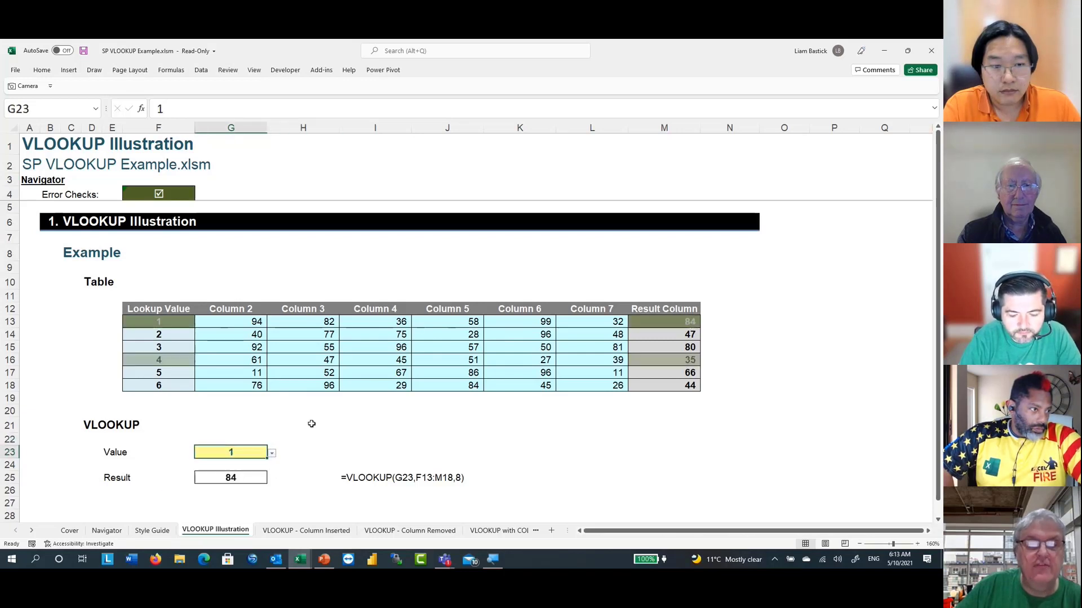
left_click(319, 422)
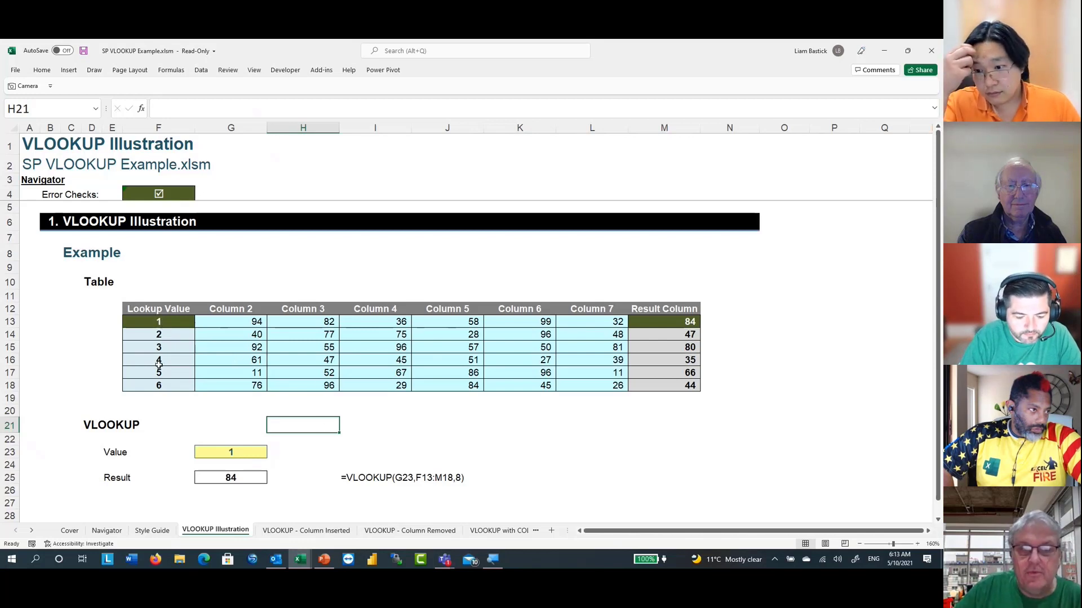
Change the first lookup value in the table, cell F13, to 2
left_click(176, 323)
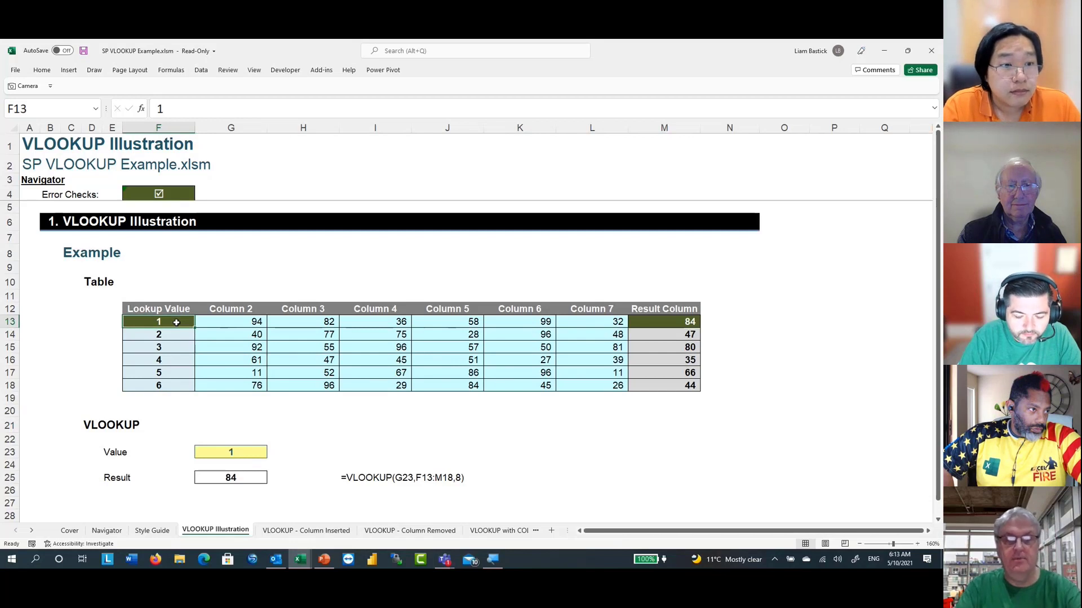
type("2")
key("Return")
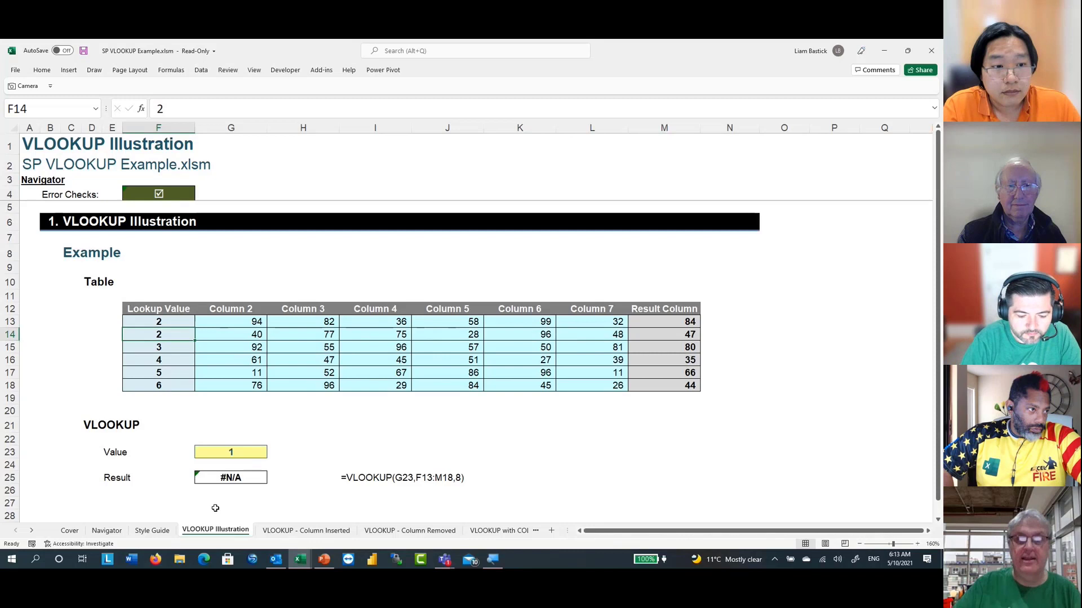
Choose 2 as the lookup value in cell G23
left_click(236, 450)
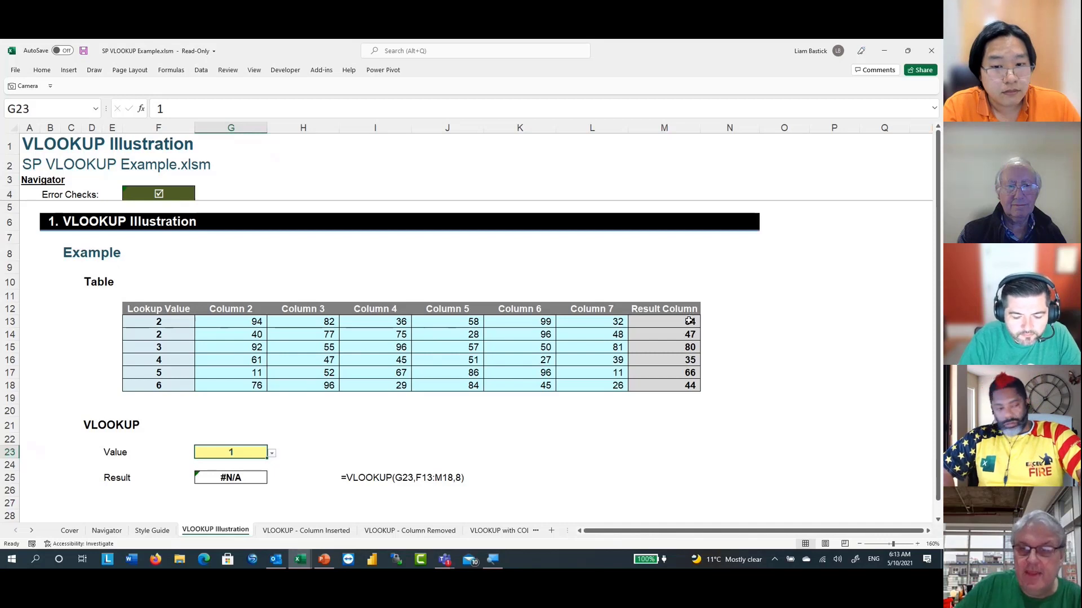
left_click(271, 454)
left_click(248, 465)
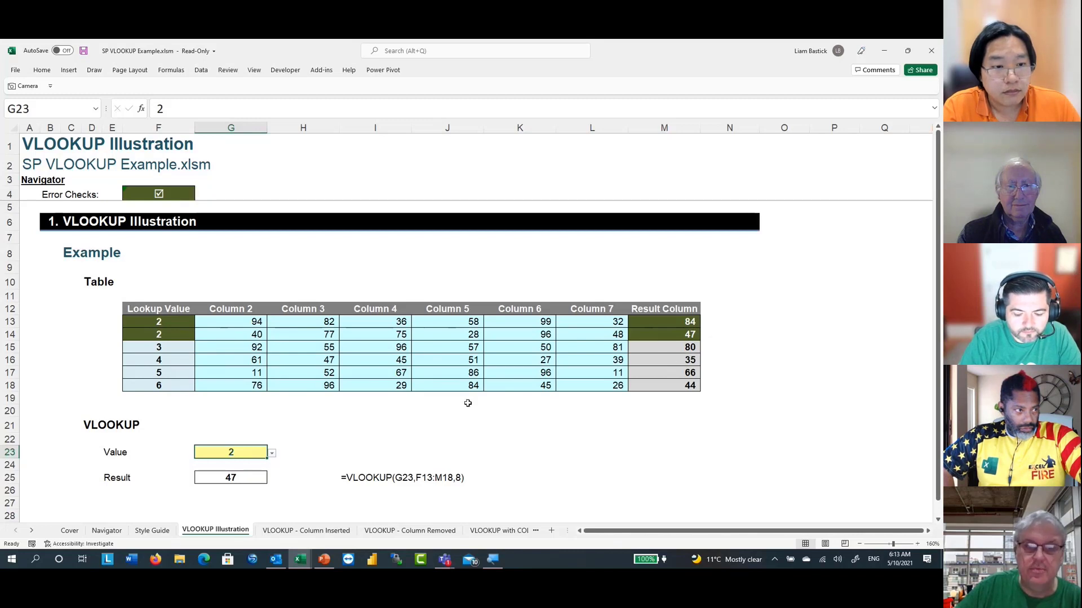
Create further duplicate lookup values by setting cells F15 and F18 to 2
left_click(159, 345)
type("2")
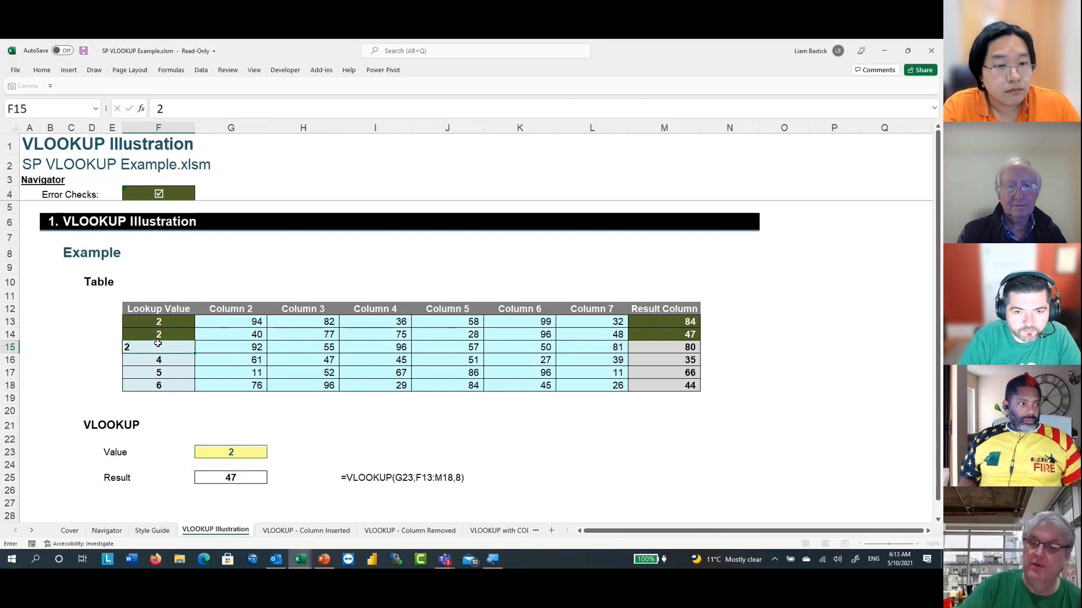
key("Return")
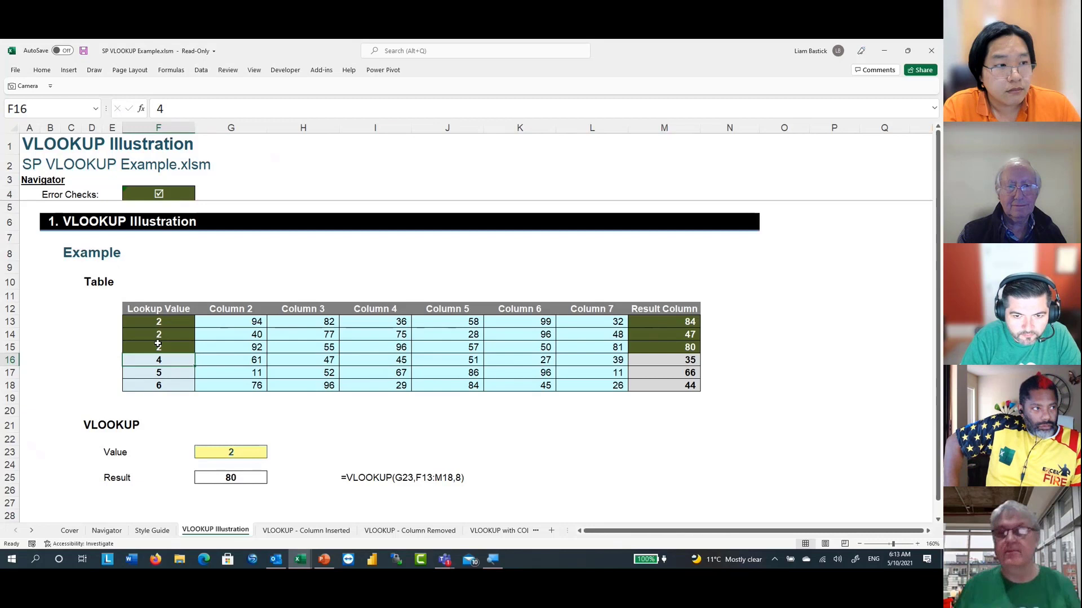
left_click(153, 383)
type("2")
key("Return")
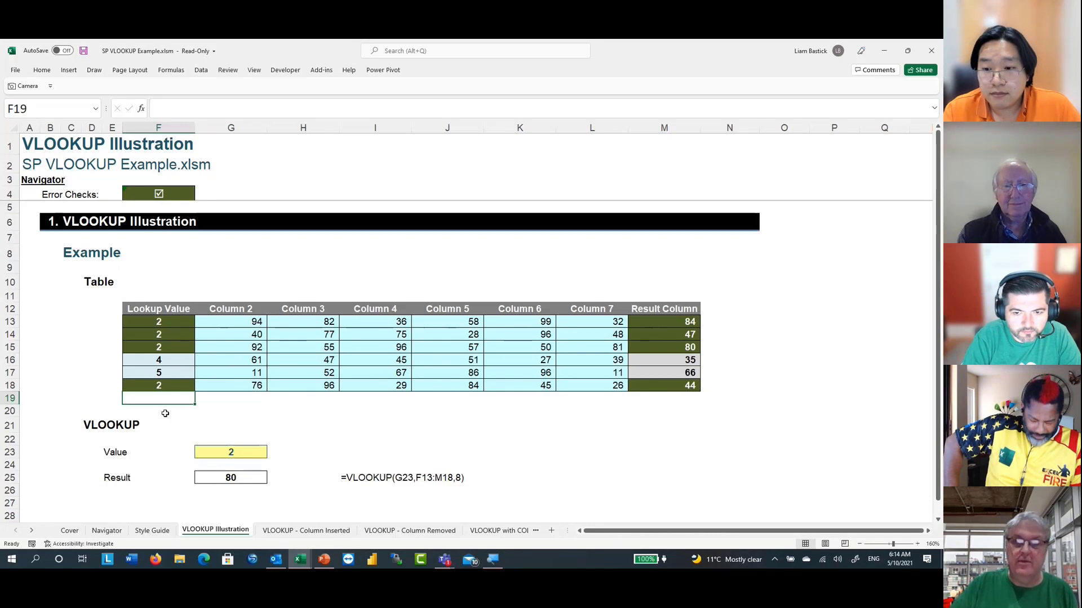
Open the VLOOKUP with 4 Duplicates sheet
left_click(31, 530)
left_click(32, 531)
left_click(31, 530)
left_click(32, 531)
left_click(32, 530)
left_click(31, 530)
left_click(31, 531)
left_click(505, 529)
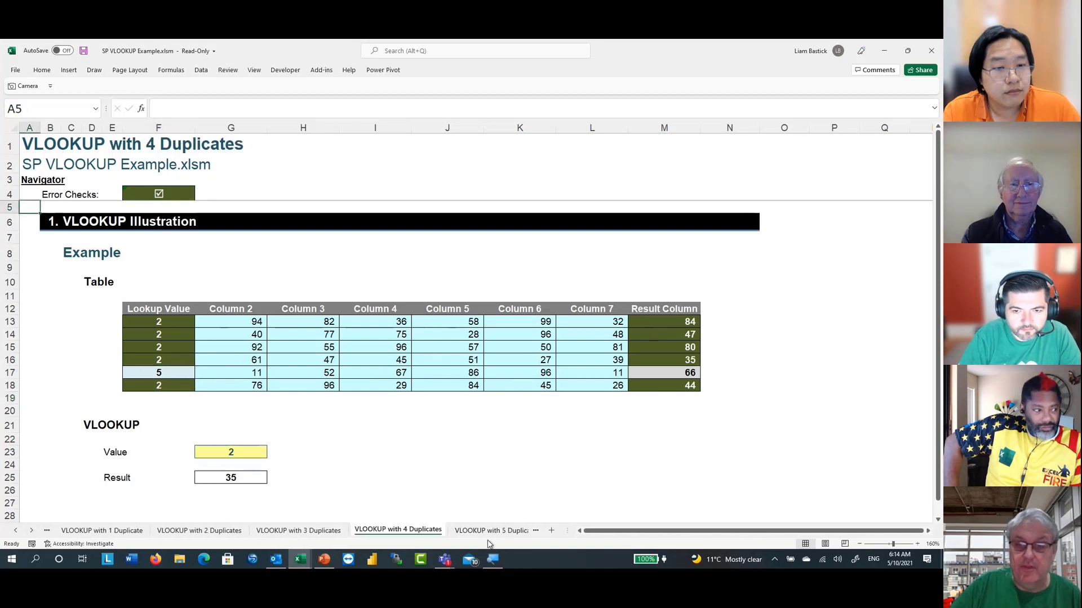
Look through the remaining sheets, switch to the VLOOKUP Out of Order sheet and select its lookup value cell G23
left_click(31, 530)
left_click(31, 530)
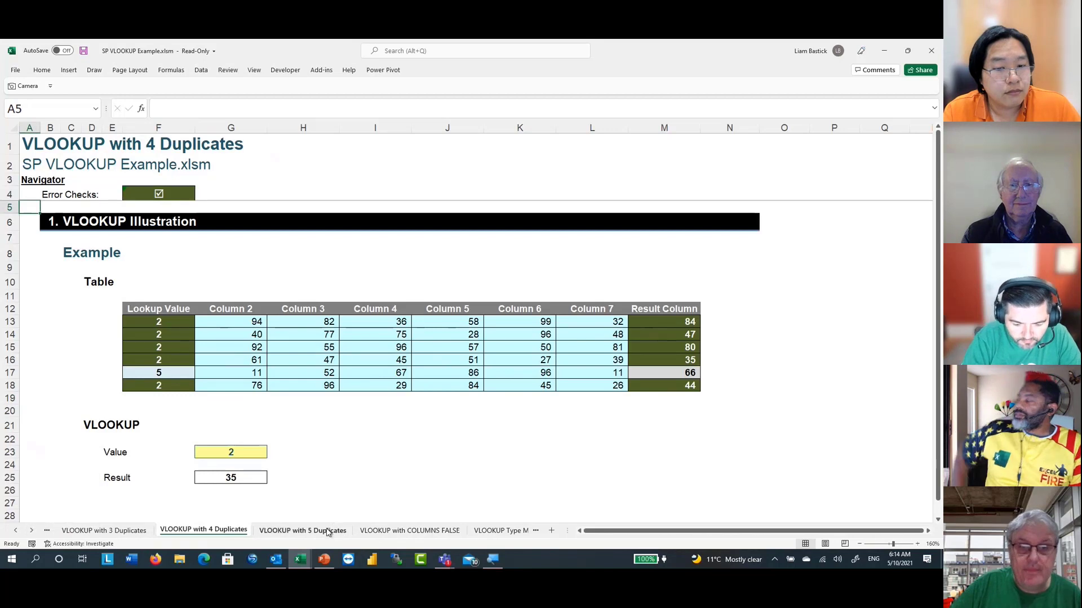
left_click(32, 531)
left_click(32, 531)
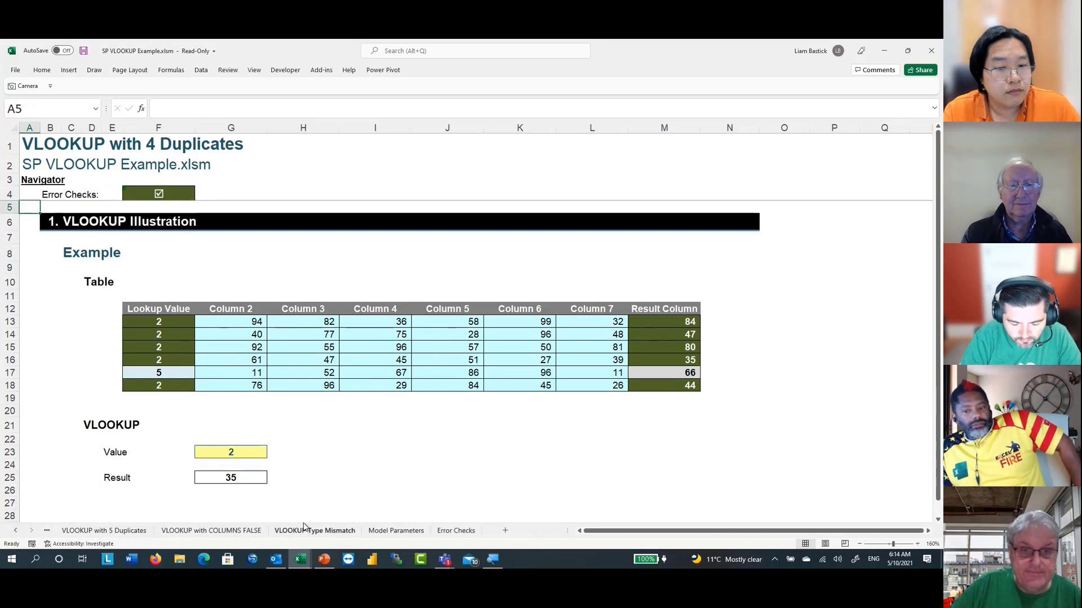
key("ctrl+Page_Up")
key("ctrl+Page_Up")
key("ctrl+Page_Up")
key("ctrl+Page_Up")
left_click(230, 452)
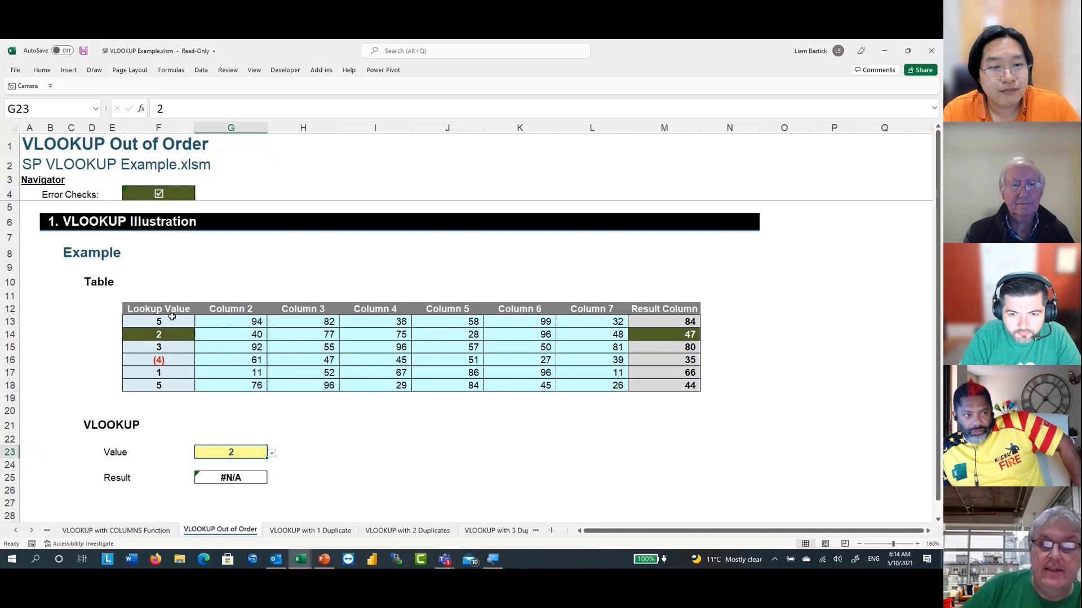
Add TRUE as the range_lookup argument of the VLOOKUP formula in G25
left_click(252, 474)
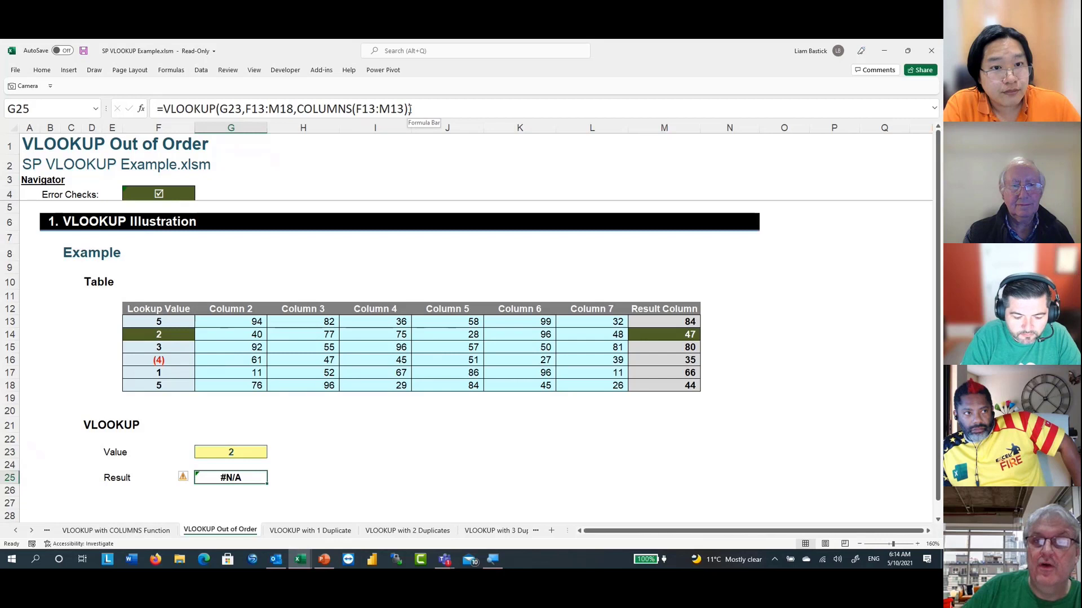
left_click(411, 109)
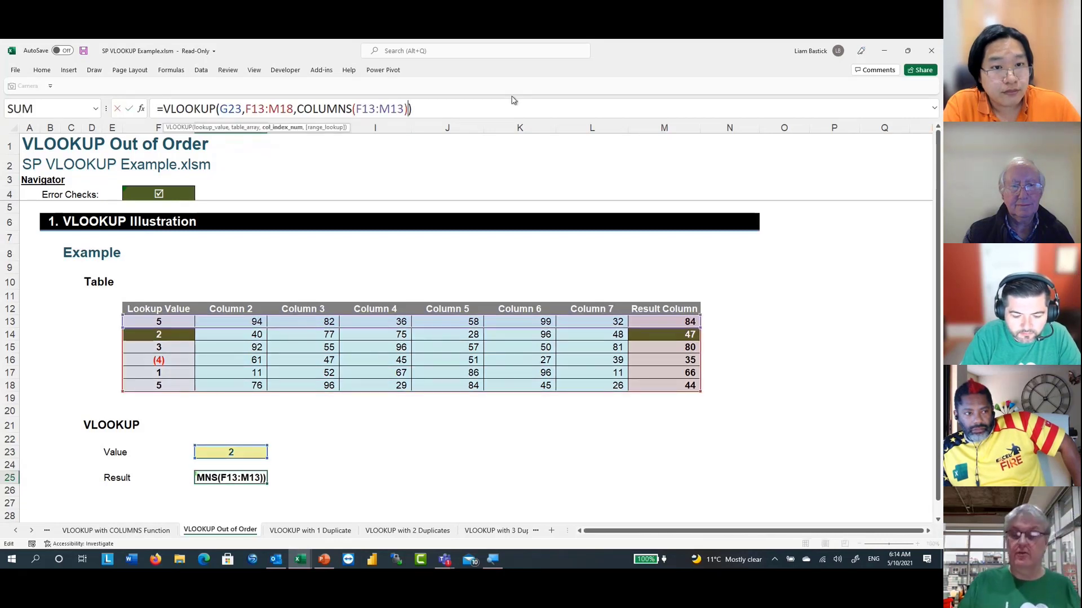
type(",")
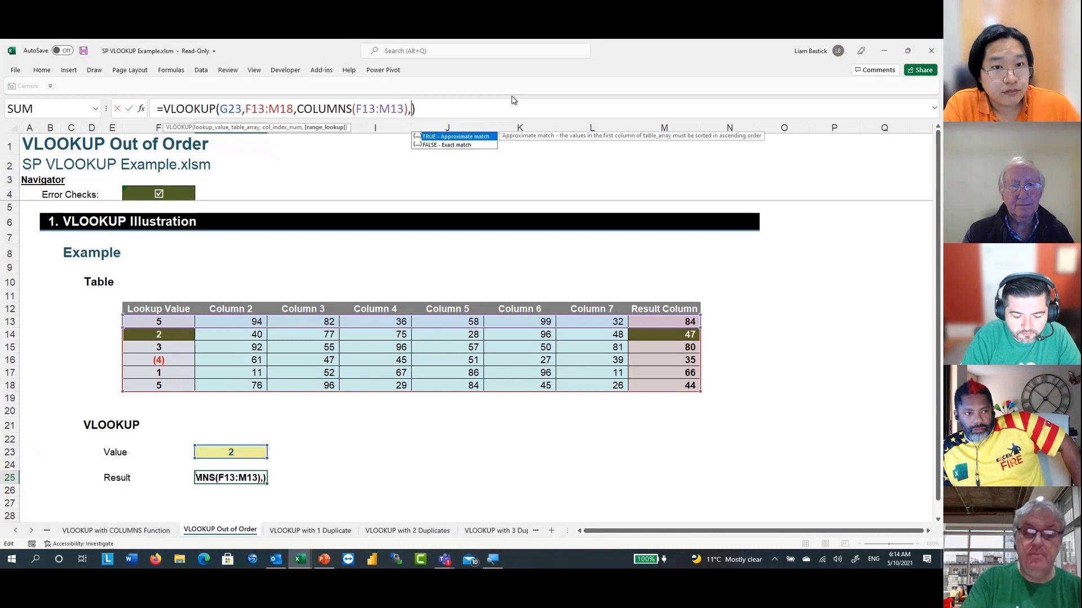
type("true")
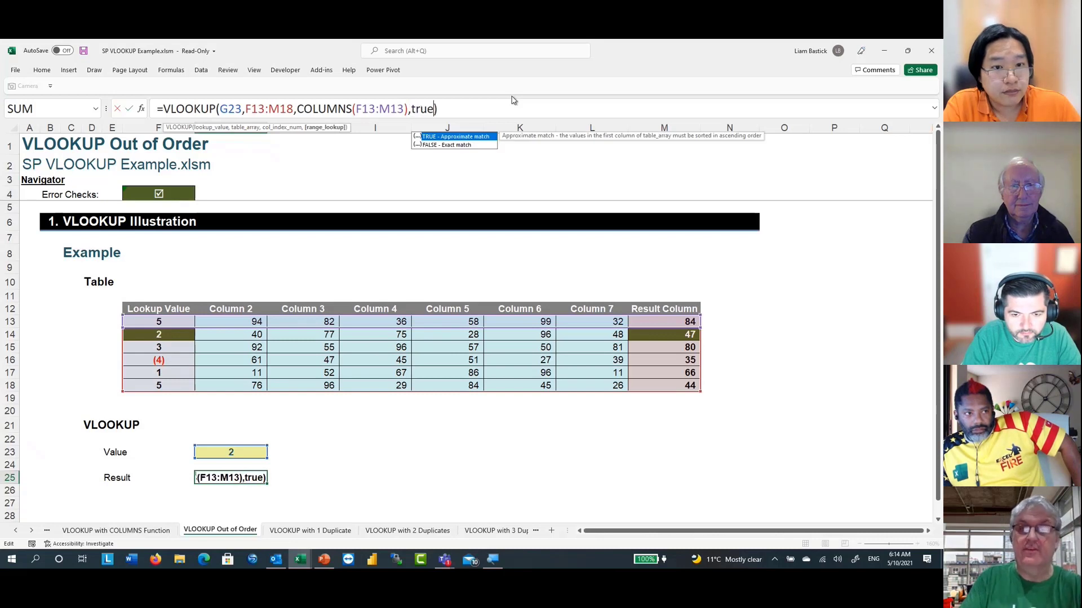
key("Return")
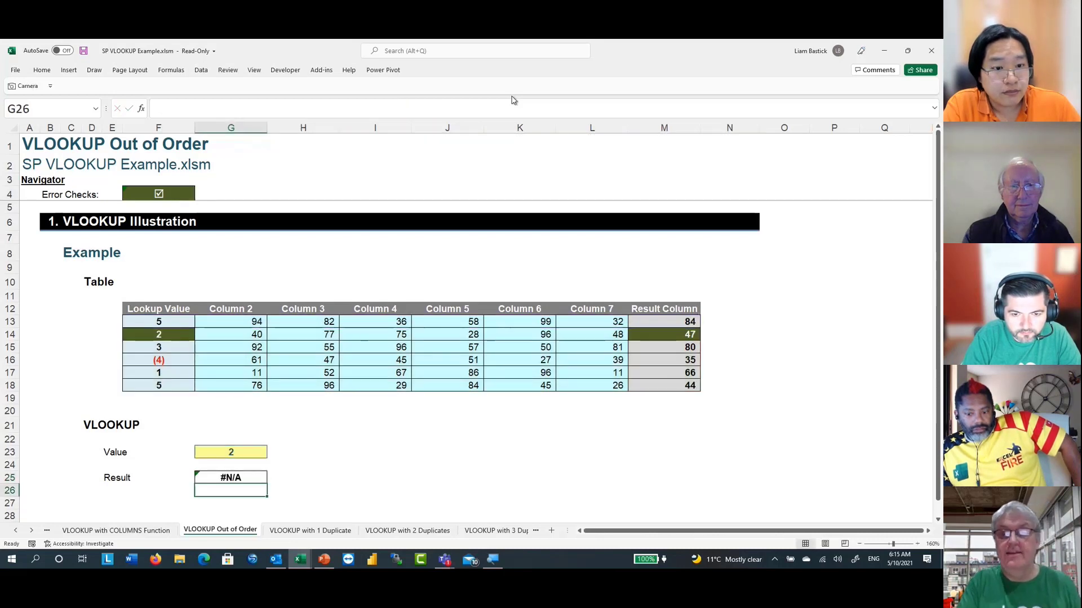
Change the range_lookup argument of the VLOOKUP formula in G25 to FALSE for an exact match
left_click(239, 478)
left_click_drag(413, 107, 440, 108)
type("false")
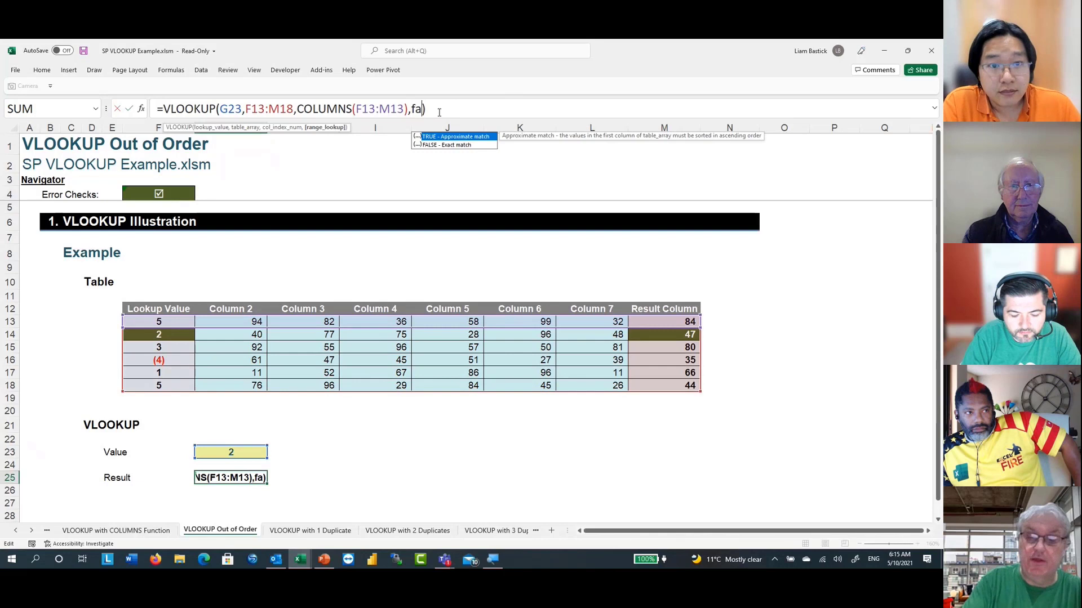
key("Return")
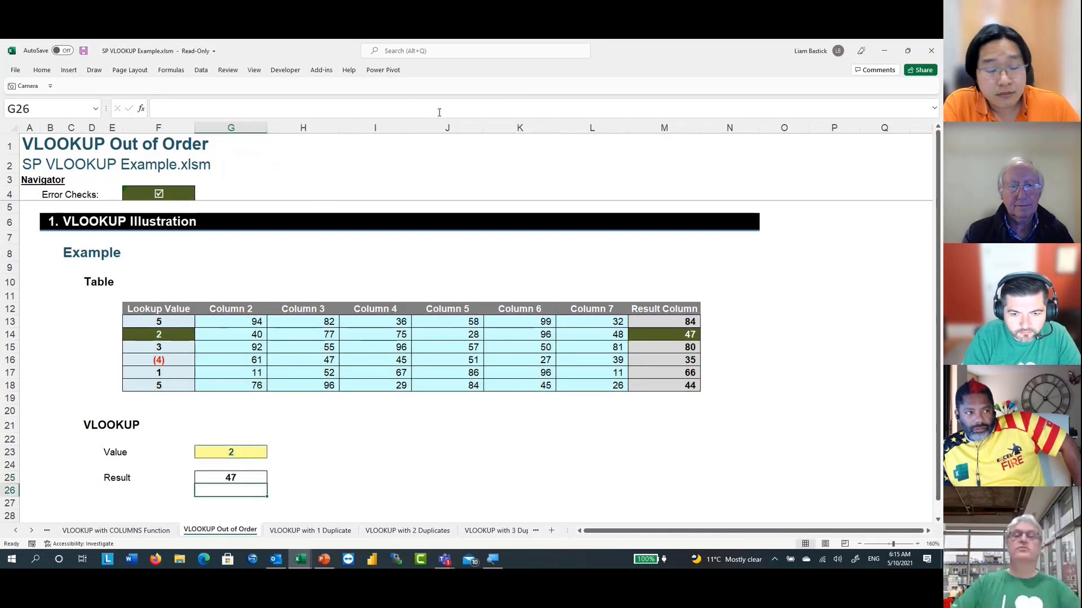
Insert three columns before Column 4 on the VLOOKUP Out of Order sheet and undo the insertion
left_click_drag(375, 128, 495, 137)
right_click(496, 137)
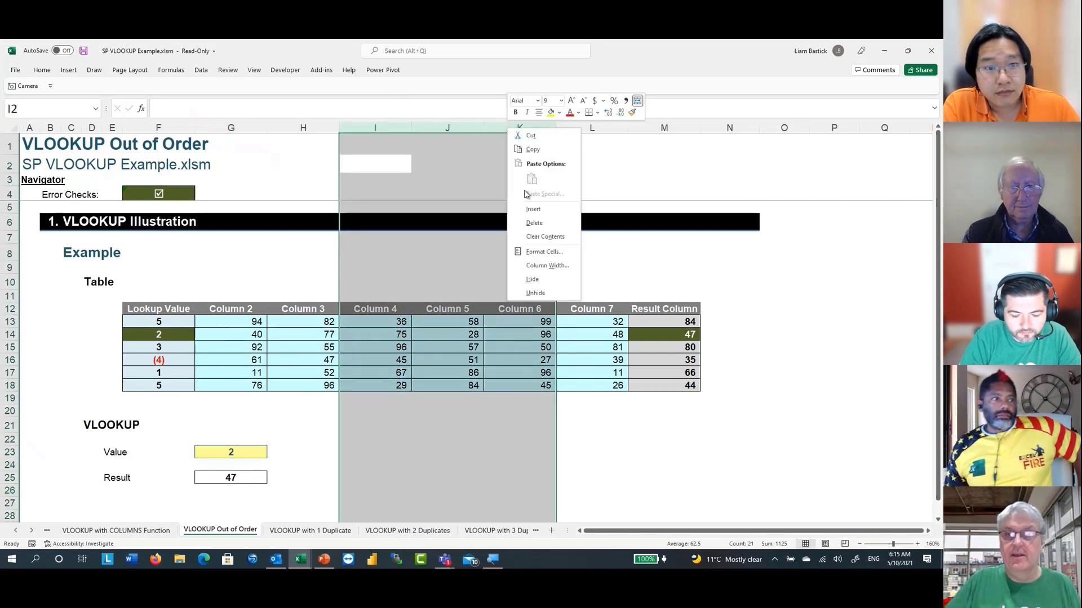
left_click(543, 209)
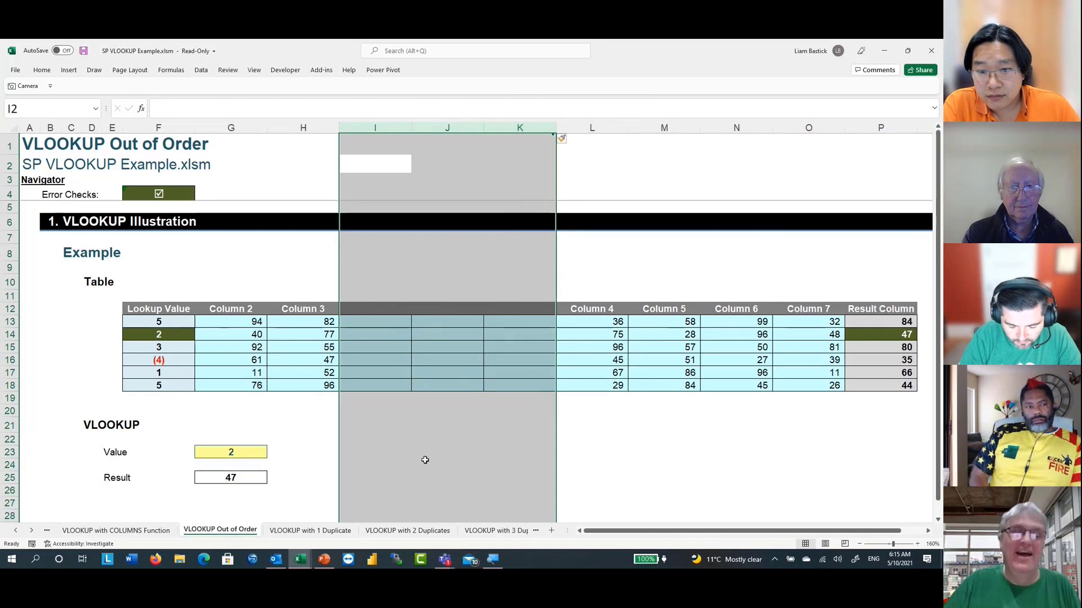
key("ctrl+z")
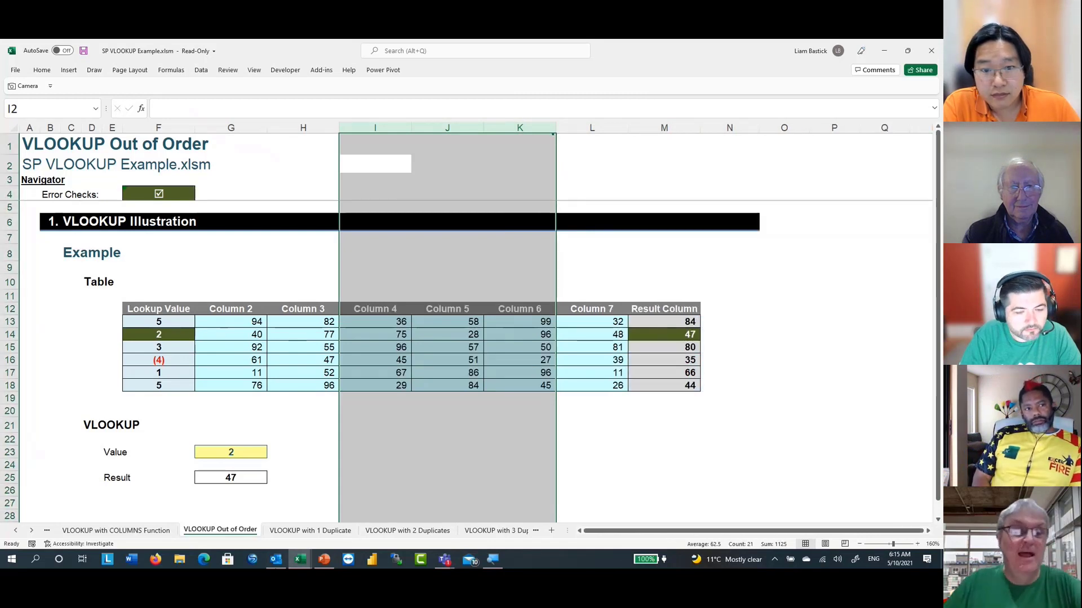
Return to the VLOOKUP Illustration sheet and add FALSE as the range_lookup argument of the formula in G25
key("ctrl+Page_Up")
key("ctrl+Page_Up")
key("ctrl+Page_Up")
key("ctrl+Page_Up")
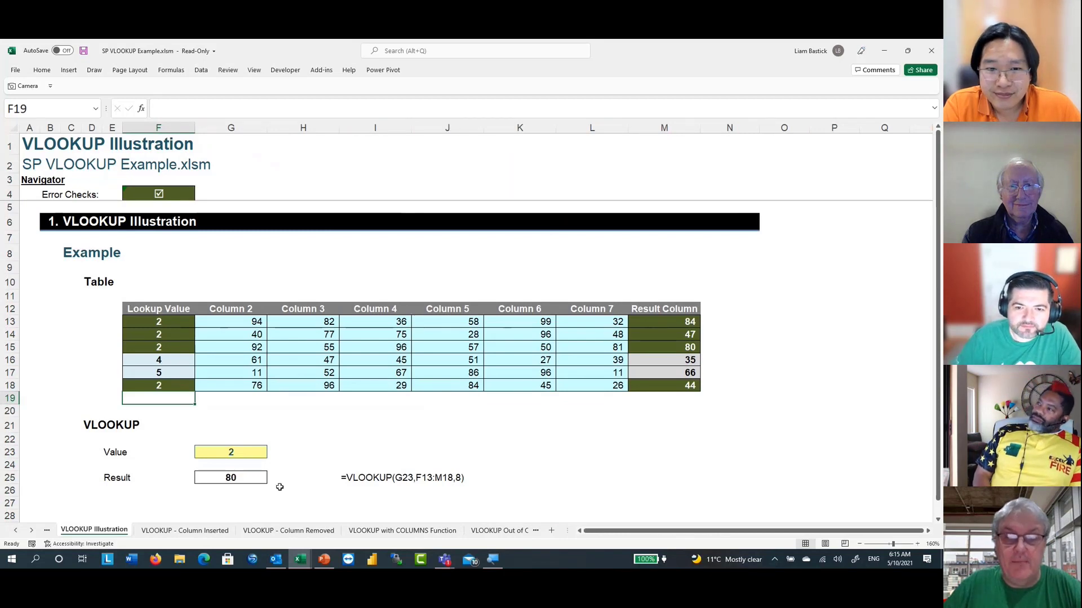
left_click(238, 474)
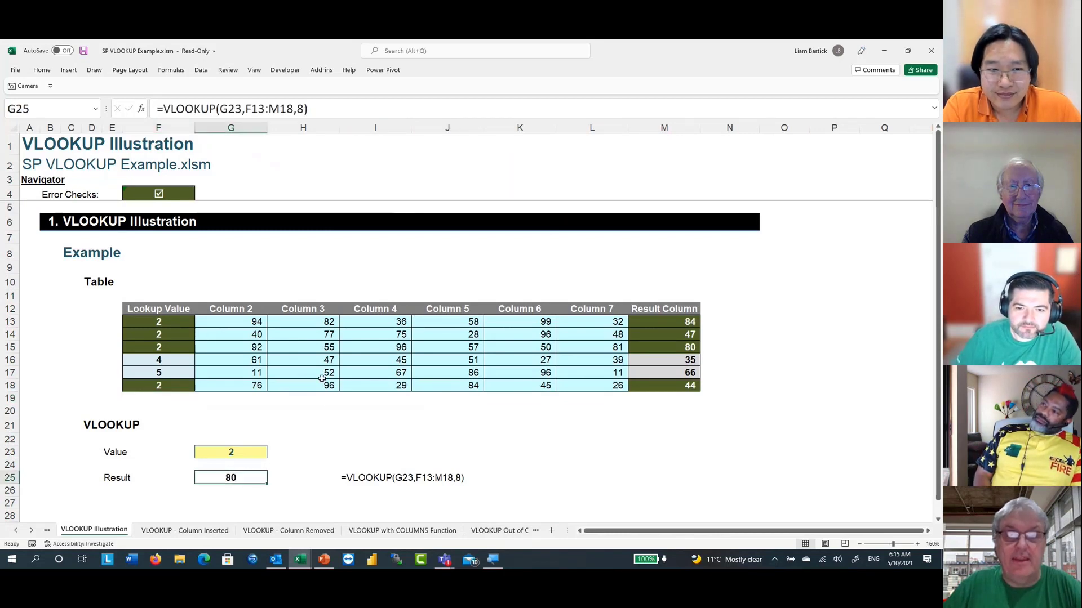
left_click(304, 110)
type(",")
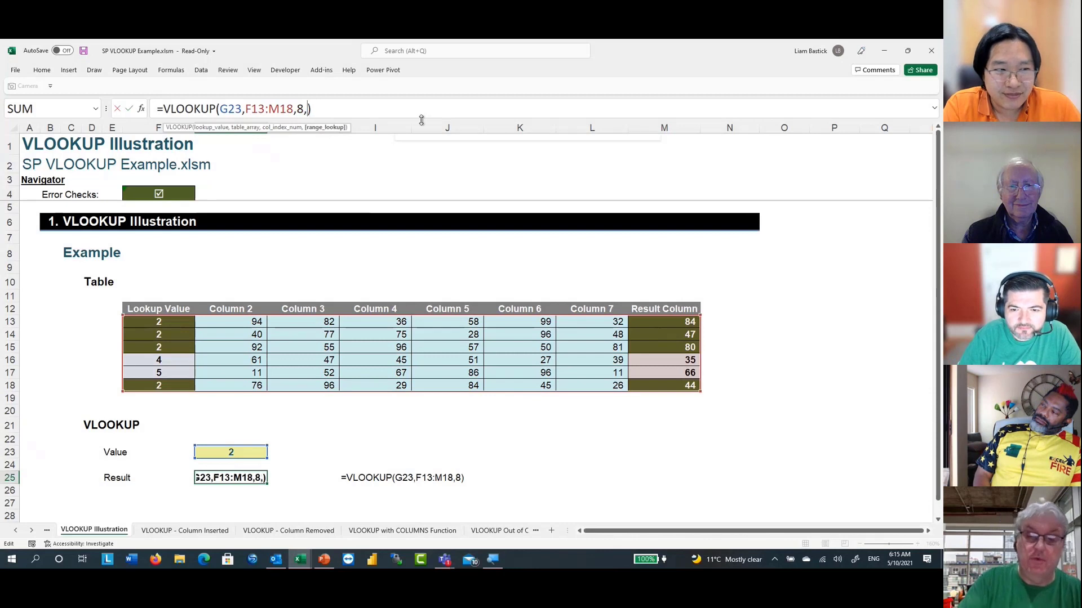
type("false")
key("Return")
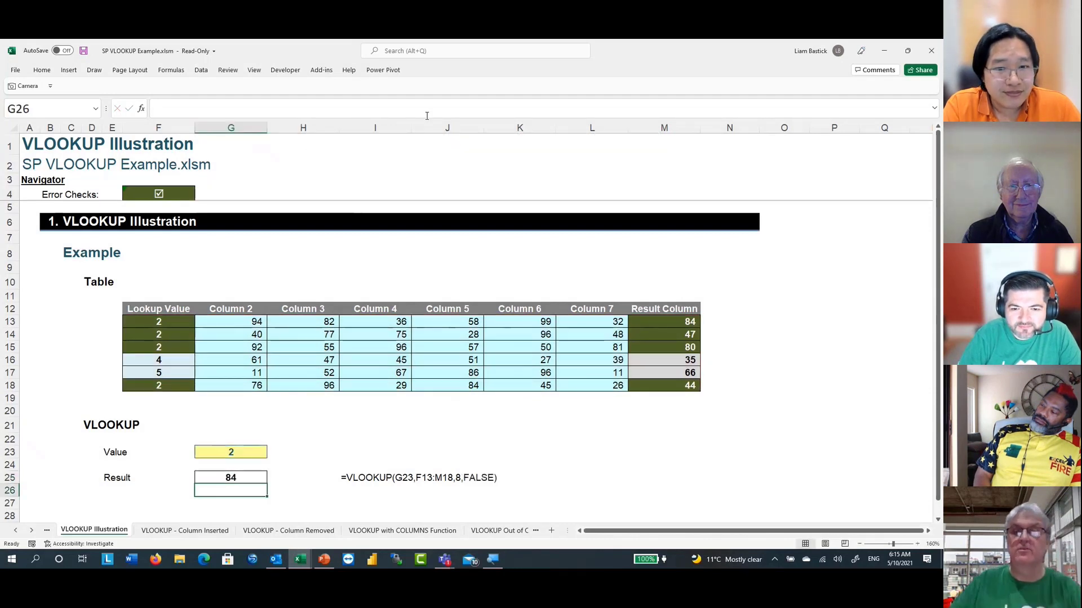
Insert two blank columns before Column 5 of the table and select the VLOOKUP result cell G25
left_click_drag(445, 127, 514, 128)
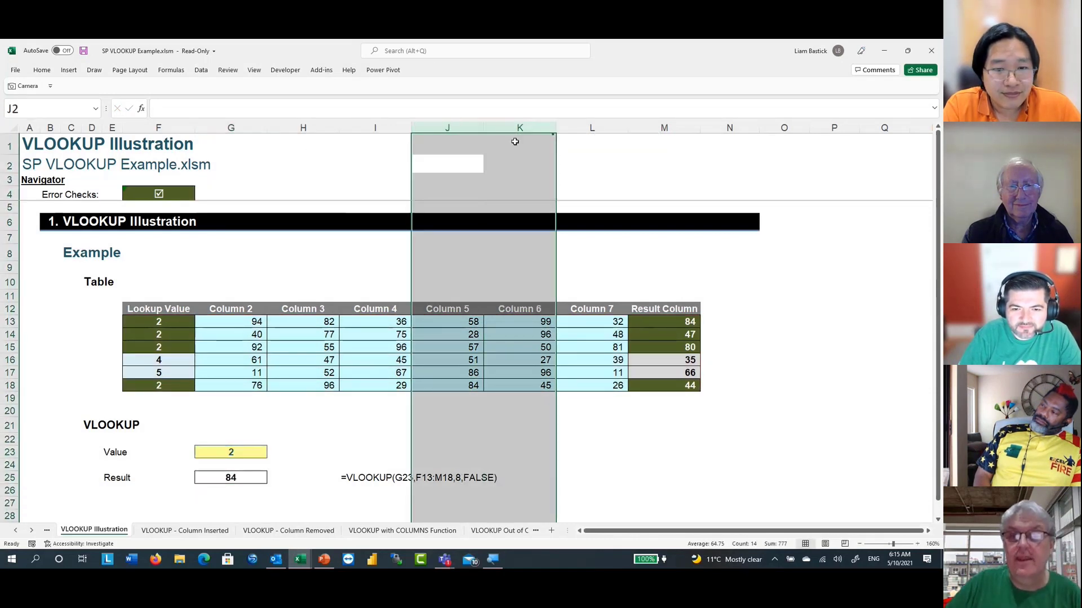
right_click(519, 129)
left_click(552, 216)
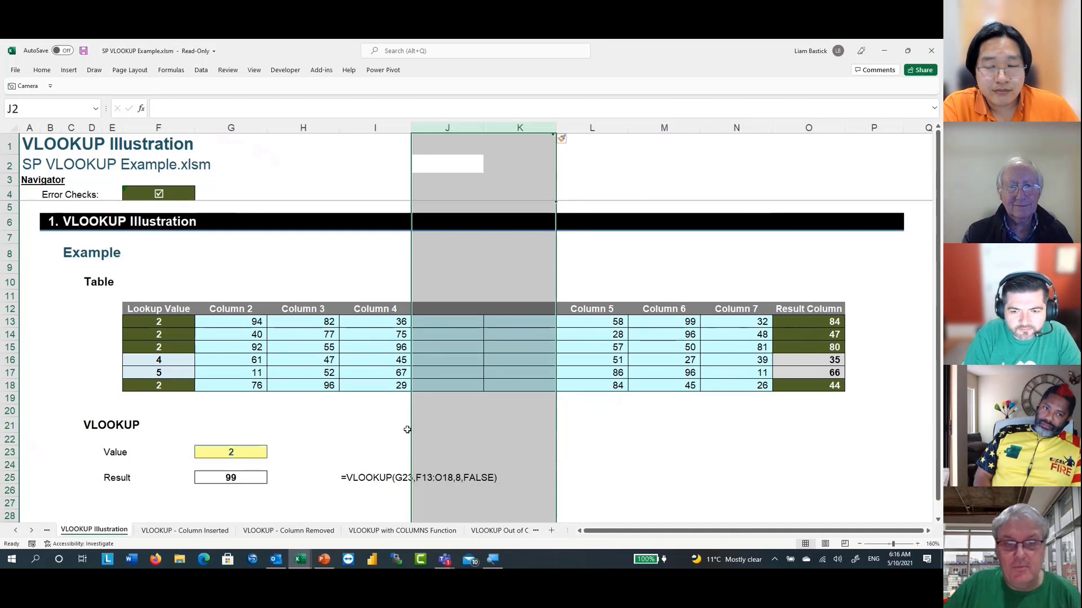
left_click(222, 479)
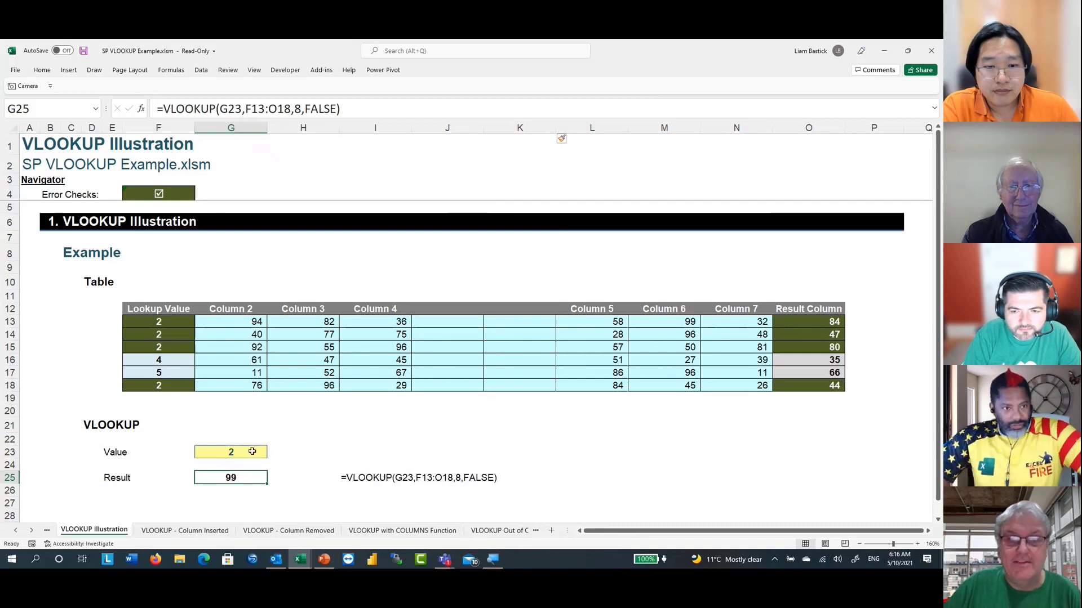
Set the lookup values in F13, F15 and F18 to 1, 3 and 6, and compare the result in G25 with M14
left_click(166, 323)
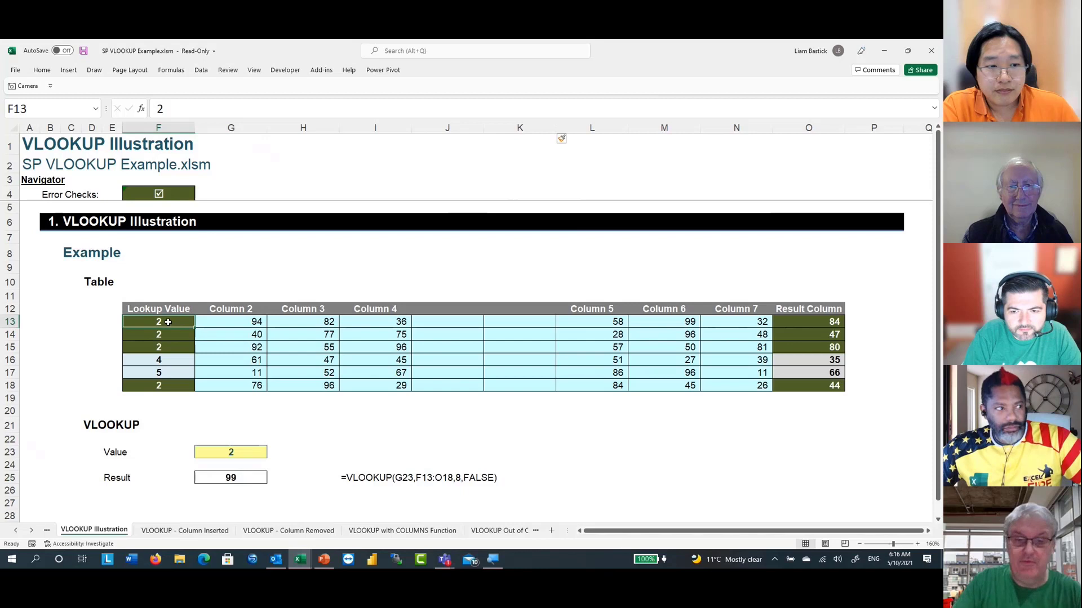
type("1")
key("Return")
key("Down")
type("3")
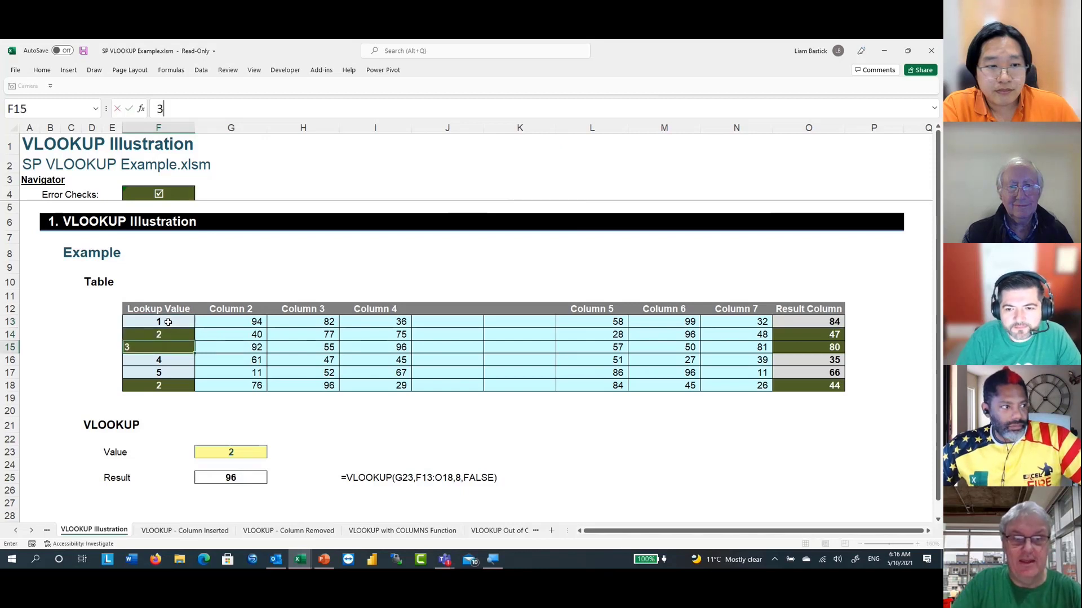
key("Return")
key("Down")
key("Down")
type("6")
key("Return")
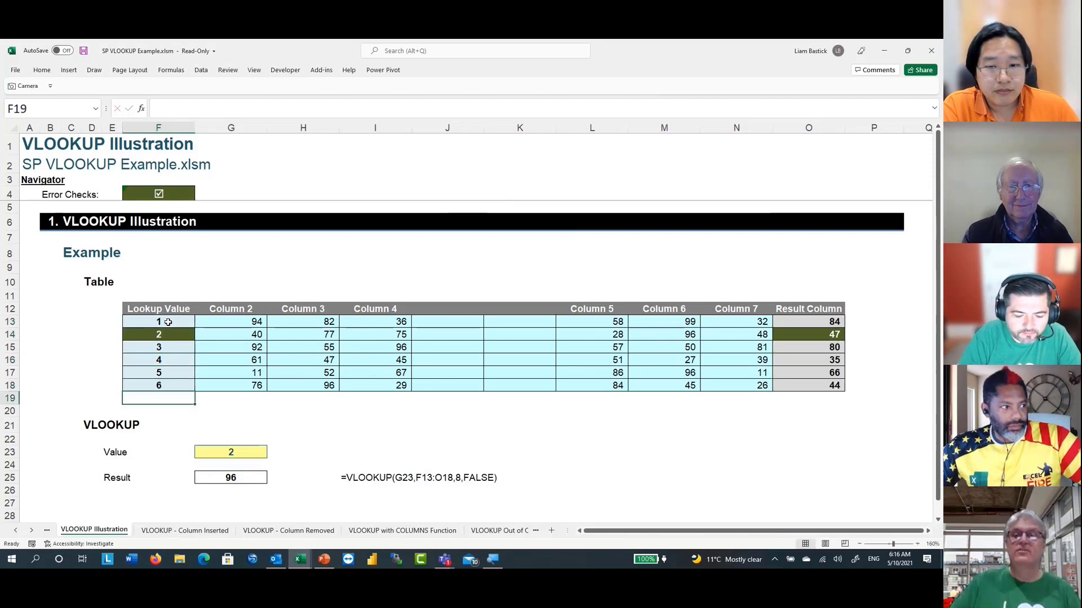
left_click(236, 478)
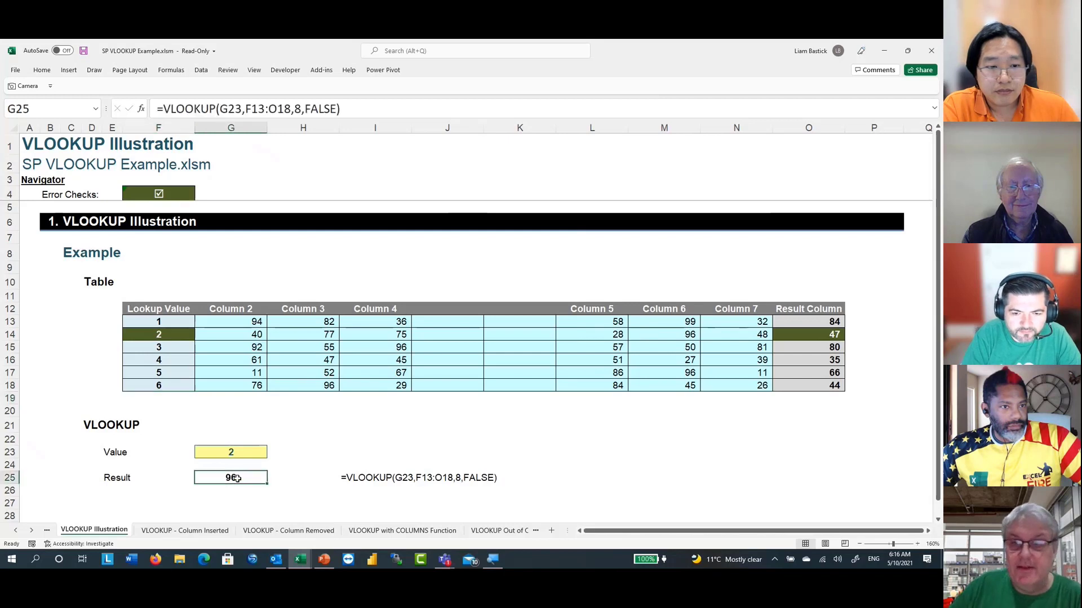
left_click(688, 338)
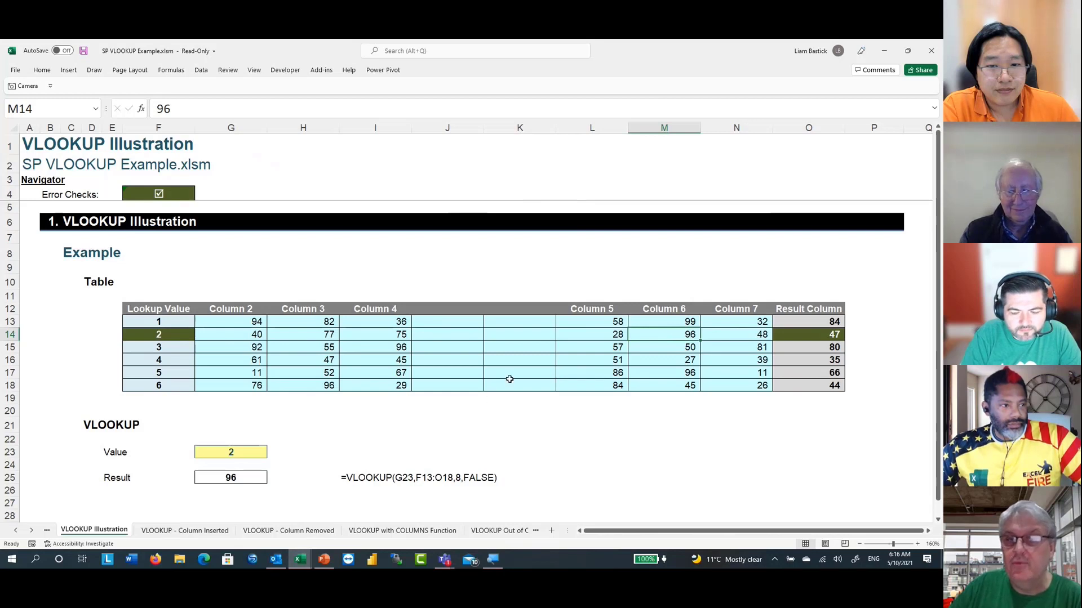
Delete columns J to M from the VLOOKUP Illustration sheet and undo the deletion
left_click_drag(445, 126, 683, 123)
right_click(683, 125)
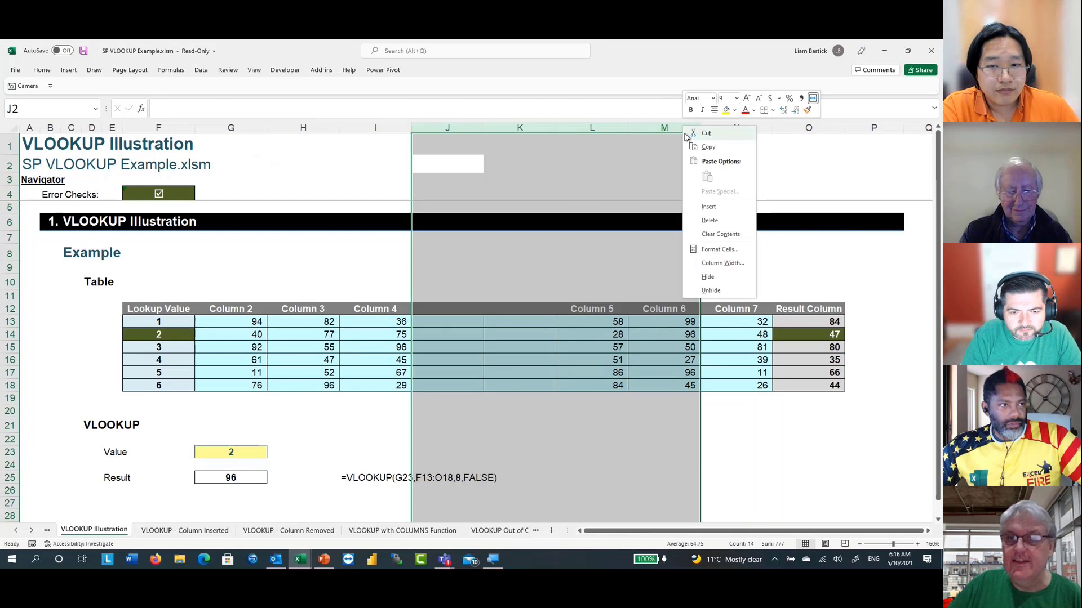
left_click(718, 217)
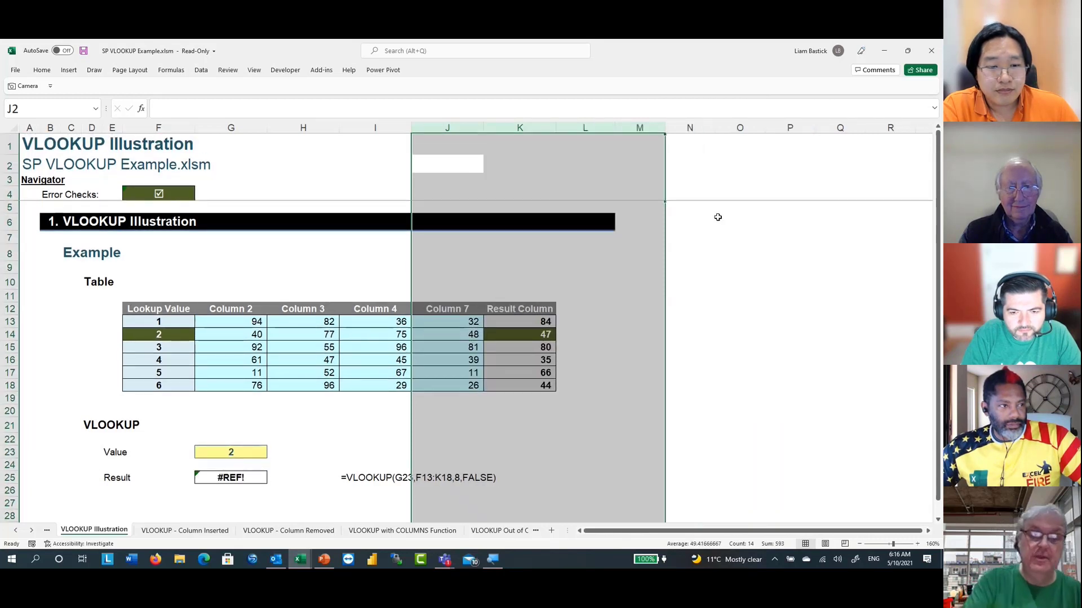
key("ctrl+z")
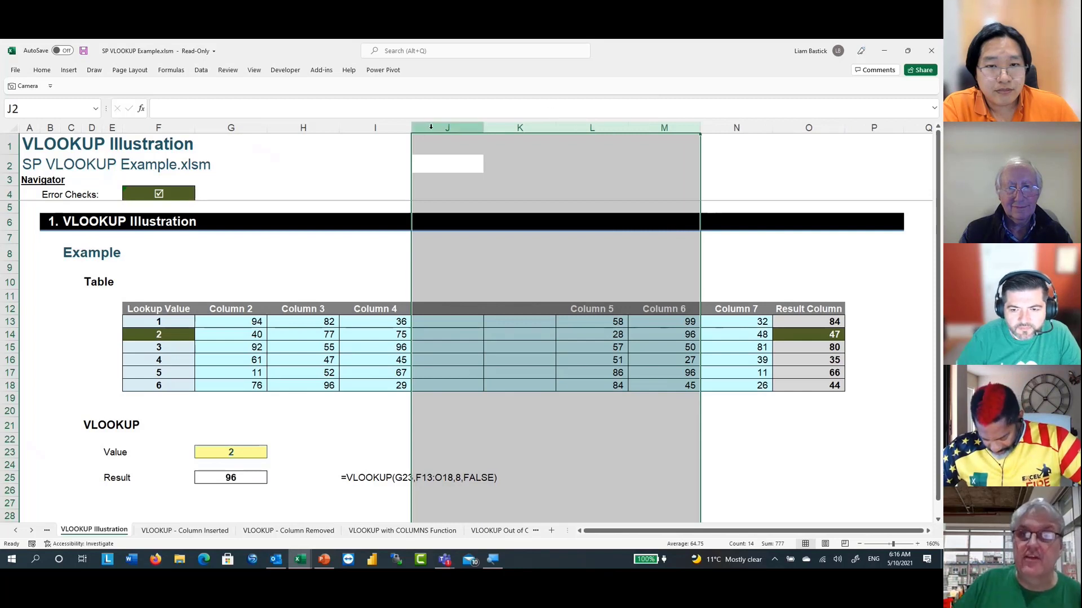
Delete the two blank columns J and K from the table
left_click(471, 123)
left_click_drag(470, 122, 512, 128)
right_click(511, 129)
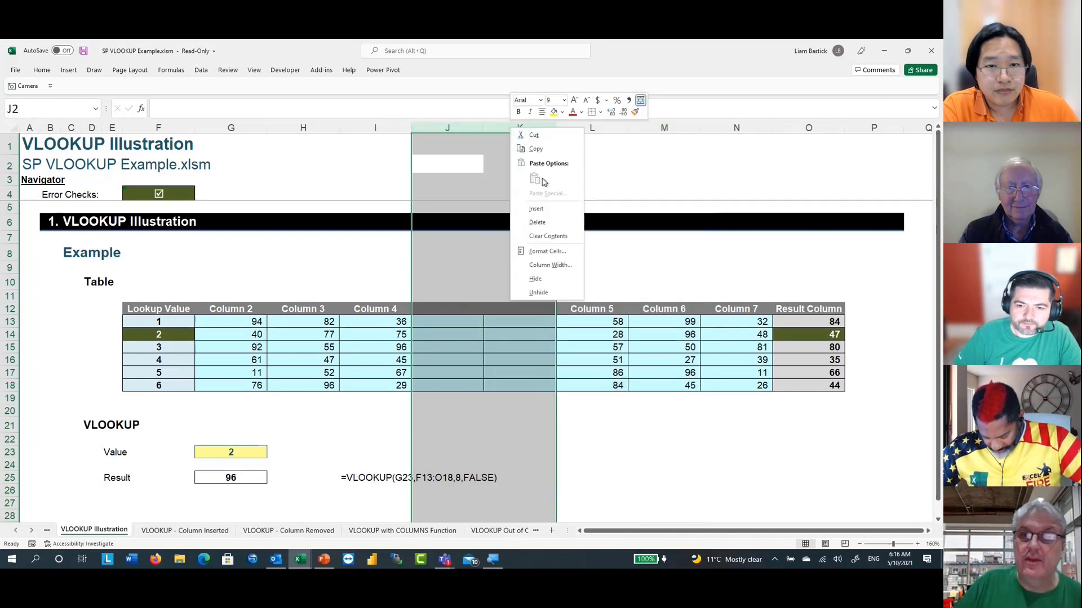
left_click(538, 223)
left_click(526, 430)
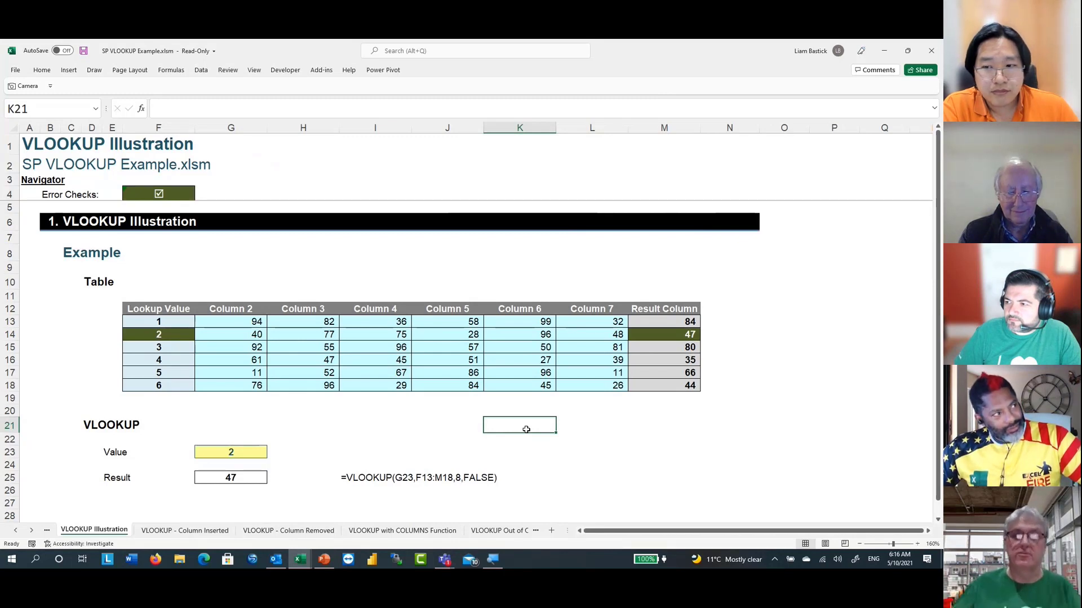
Replace the column index 8 in the VLOOKUP formula in G25 with COLUMNS(F11:M11)
left_click(248, 477)
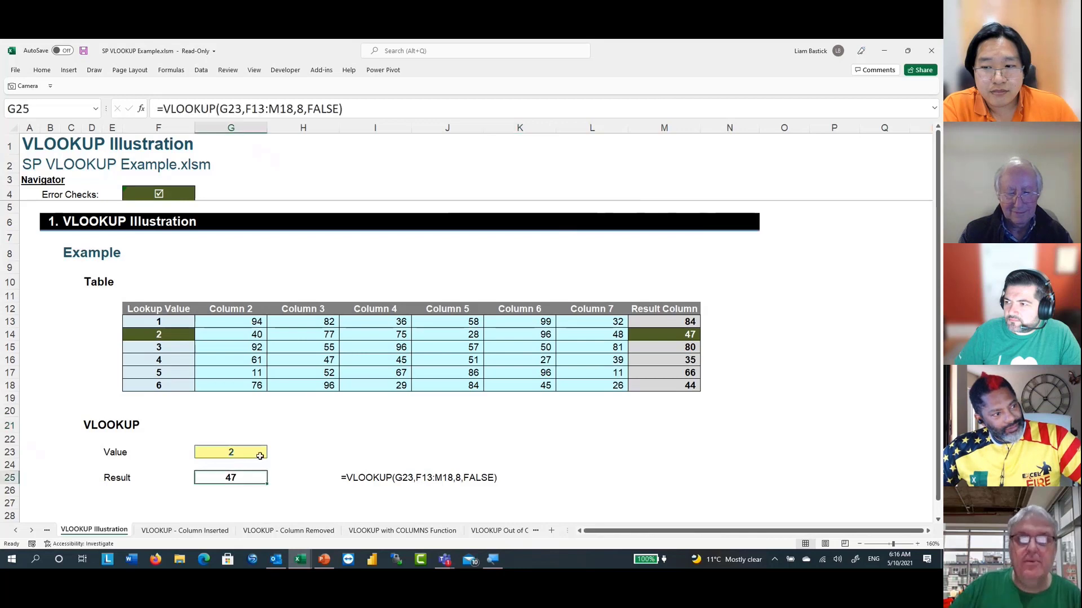
left_click(289, 109)
double_click(300, 109)
type("column(")
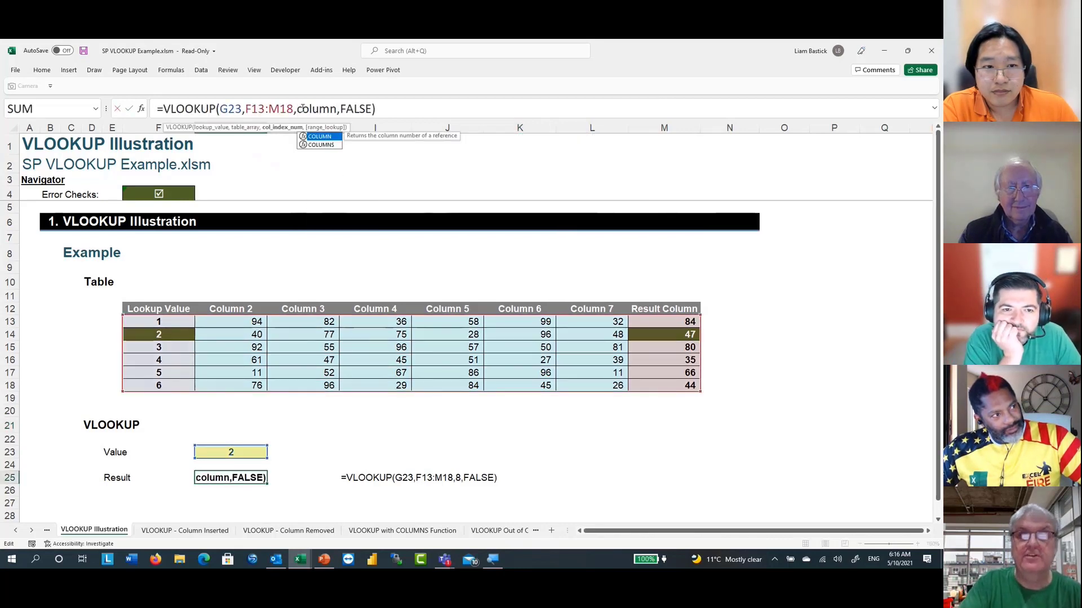
key("BackSpace")
type("s")
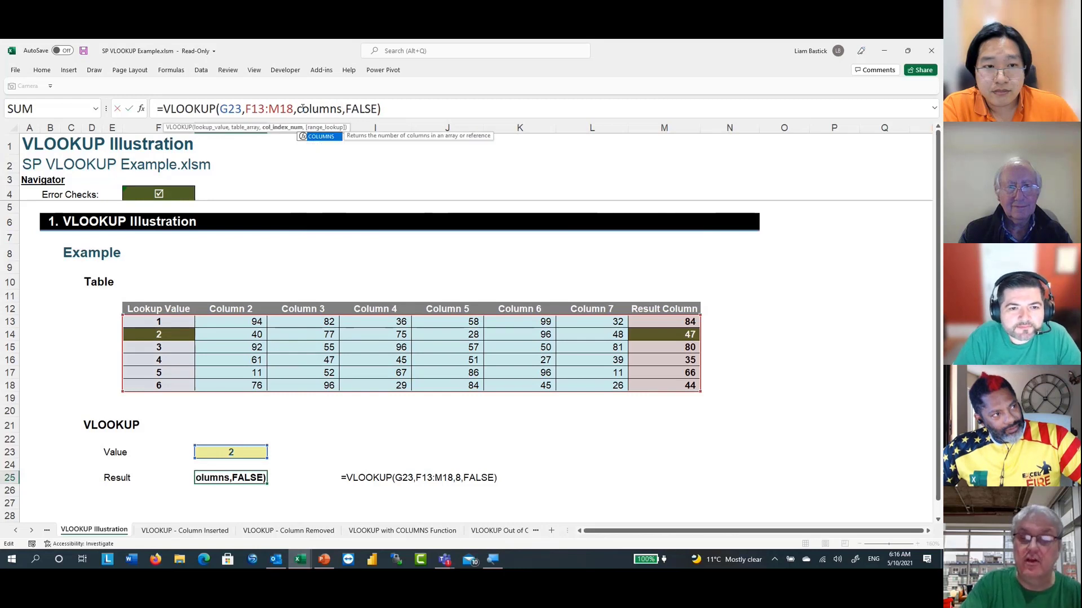
type("(")
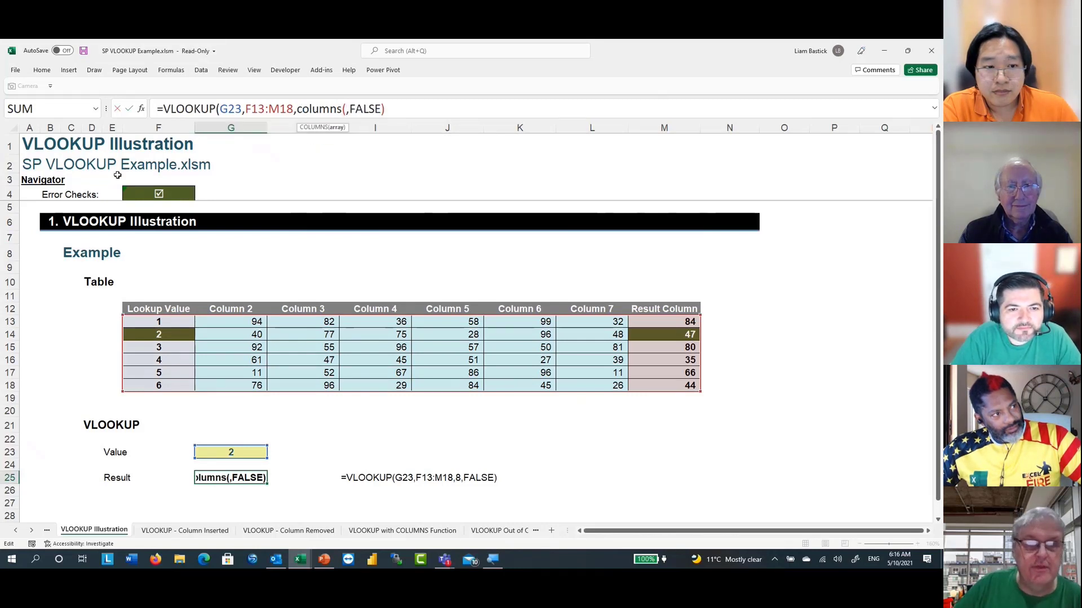
left_click_drag(129, 296, 677, 295)
type(")")
key("Return")
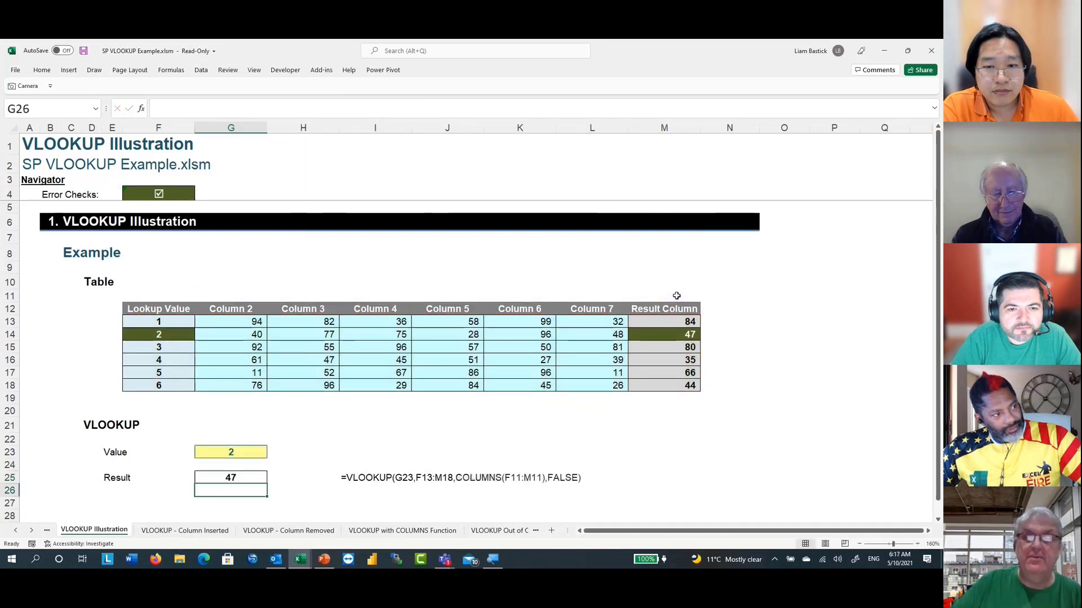
Insert two columns before Column 4 to test the COLUMNS-based formula, and undo the insertion
left_click_drag(374, 128, 428, 130)
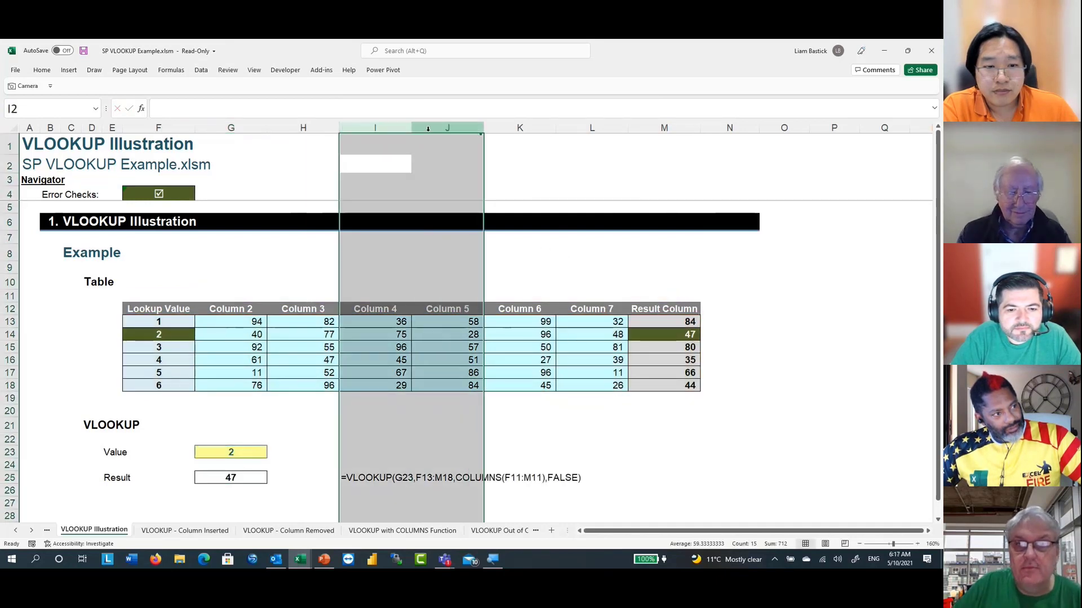
right_click(429, 131)
left_click(467, 213)
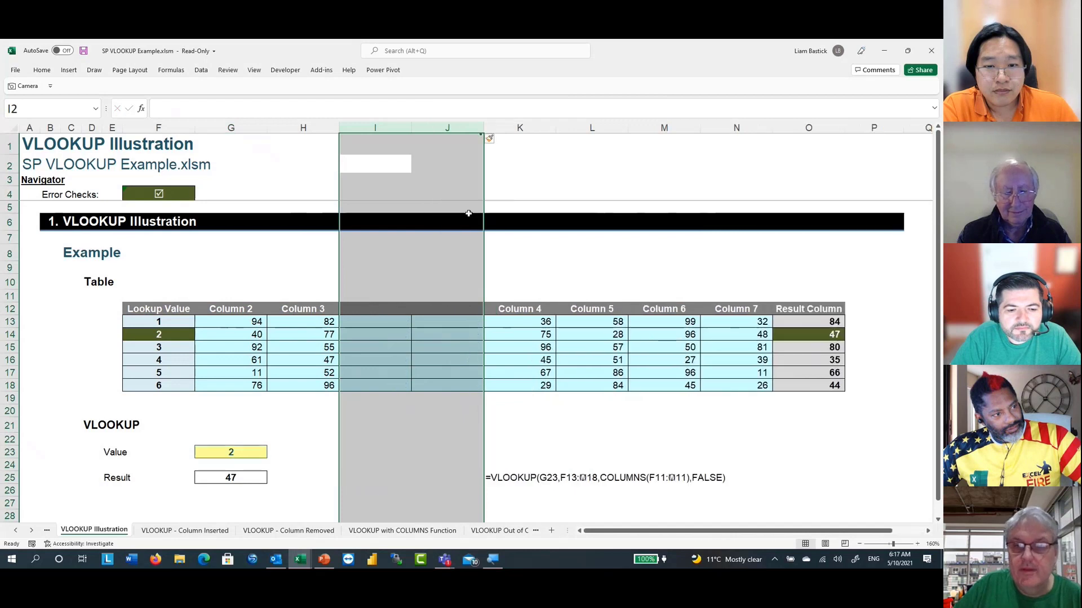
key("ctrl+z")
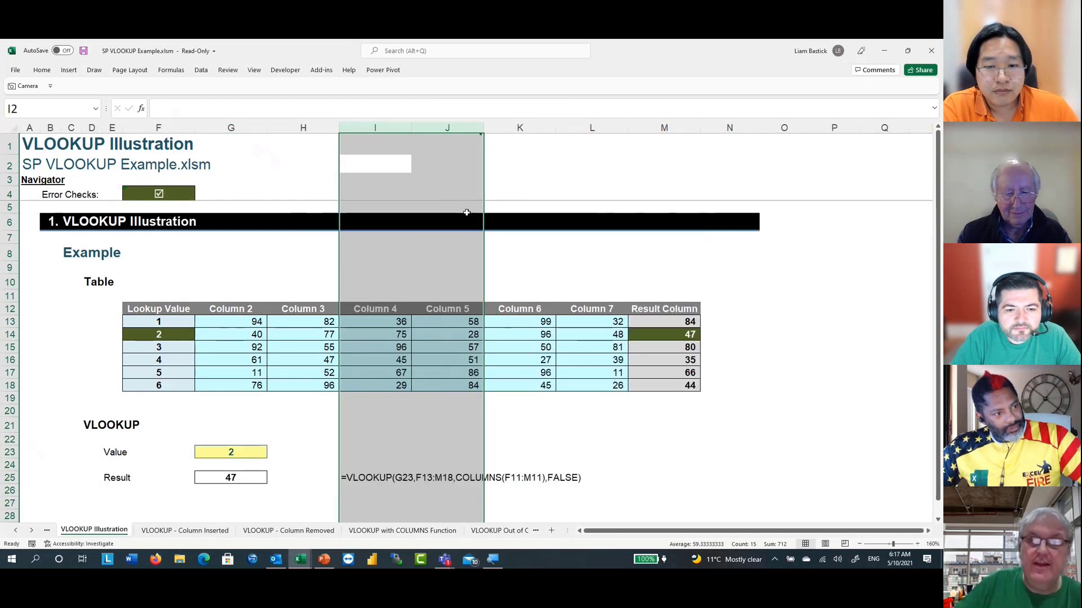
Delete columns I and J, which hold Column 4 and Column 5 of the table
right_click(439, 127)
left_click(483, 222)
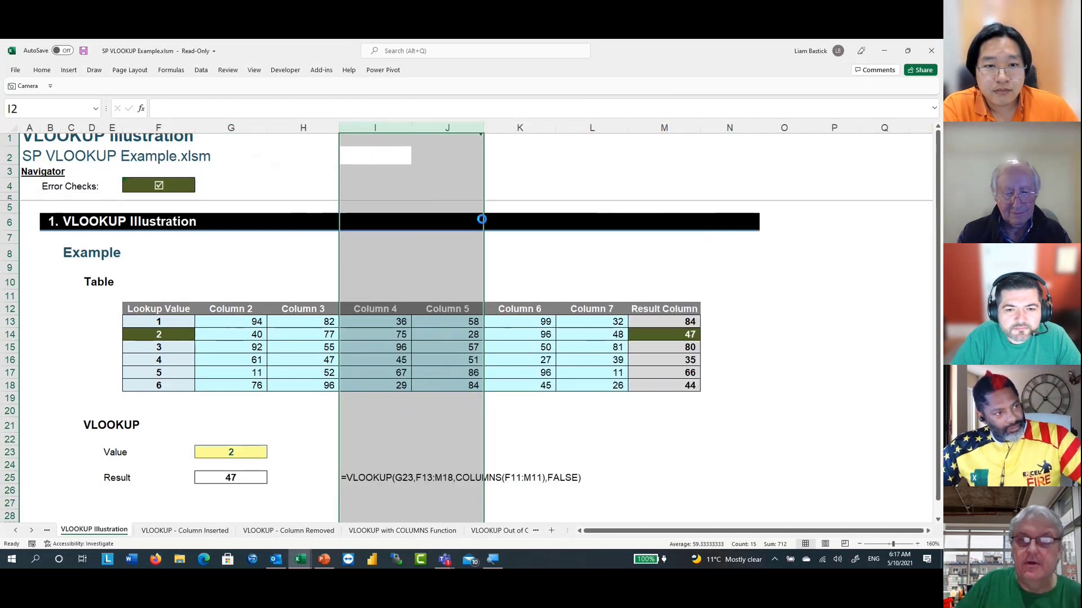
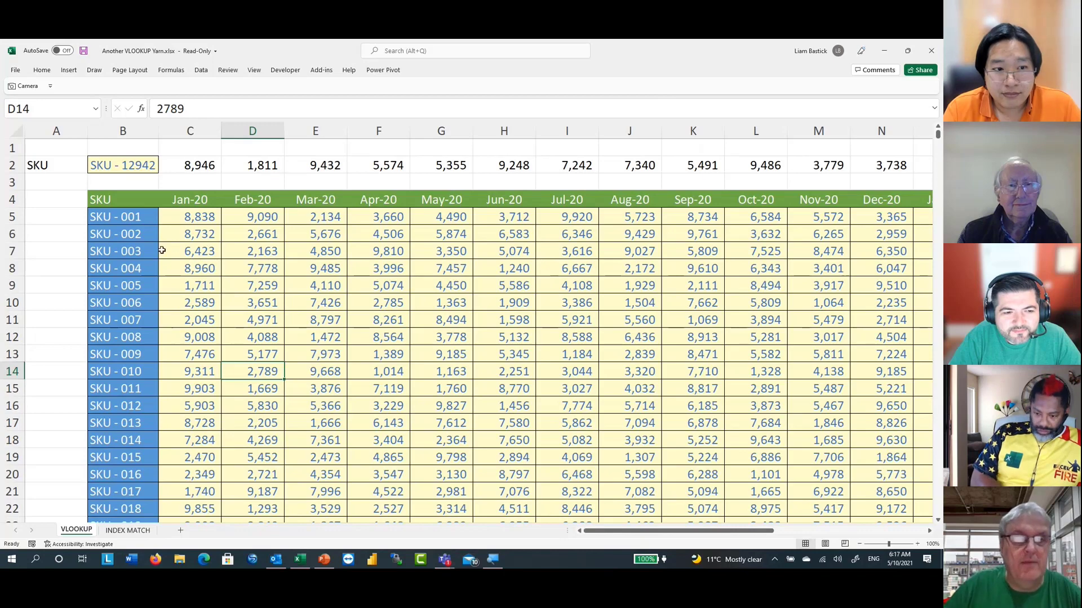
In the Another VLOOKUP Yarn workbook, jump to the end of the SKU list and return to the top of the sheet
left_click(124, 246)
key("ctrl+Down")
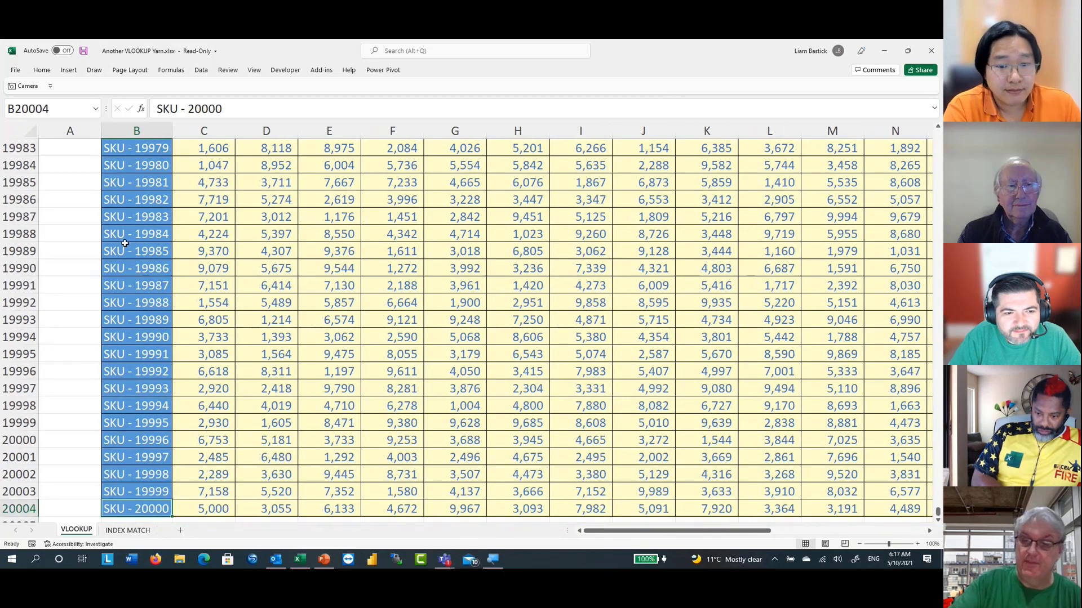
key("ctrl+Home")
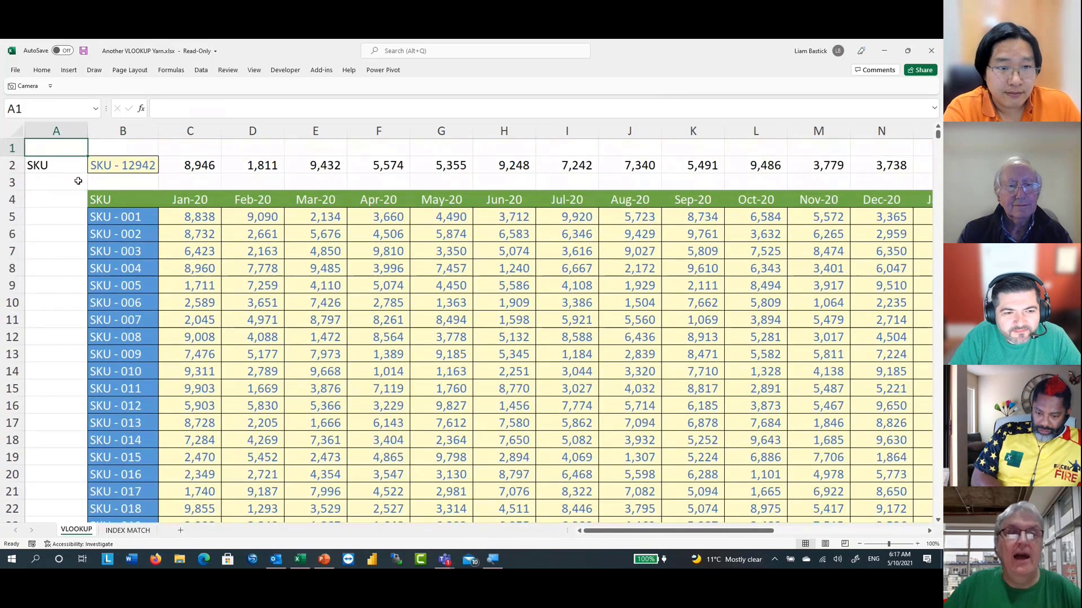
Choose SKU - 12948 as the lookup value in B2 and select C2 to examine its VLOOKUP formula
left_click(112, 166)
left_click(160, 167)
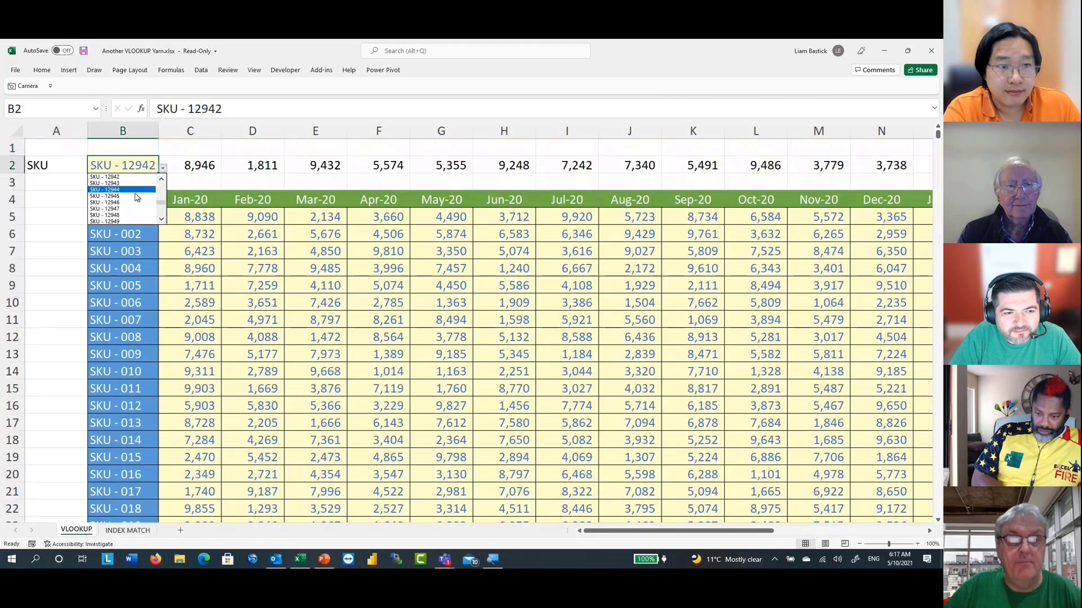
left_click(117, 215)
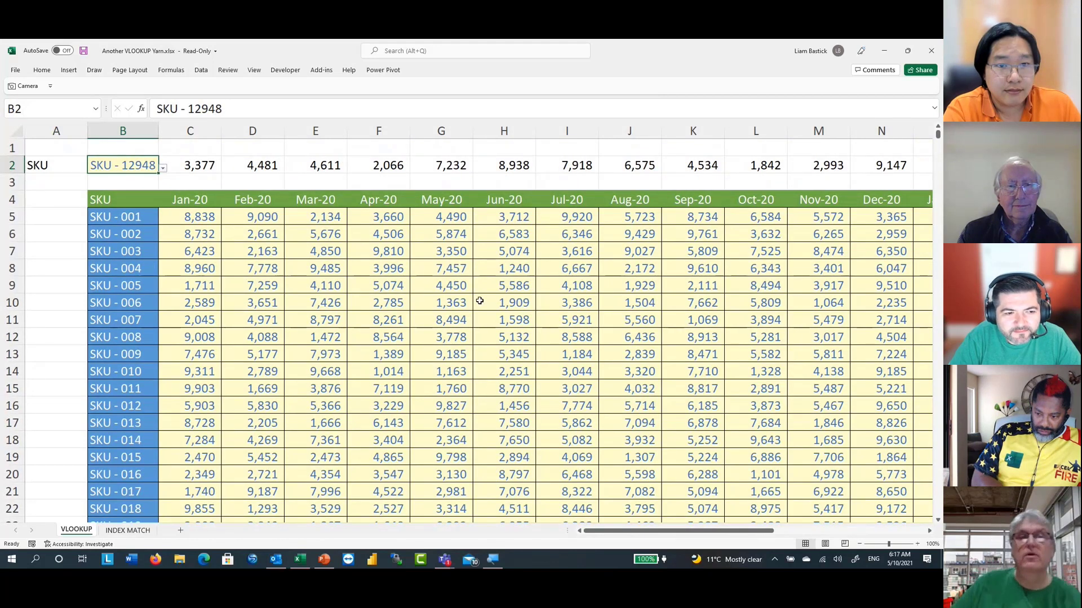
left_click(210, 166)
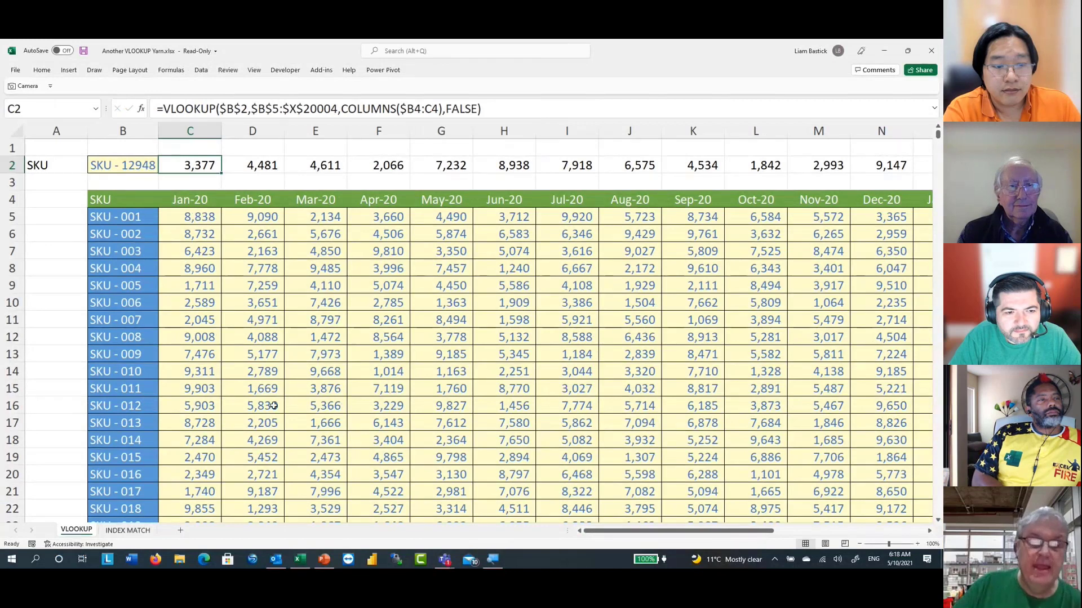
On the INDEX MATCH sheet, examine the MATCH formula in B3 and the INDEX formula in C2
left_click(128, 530)
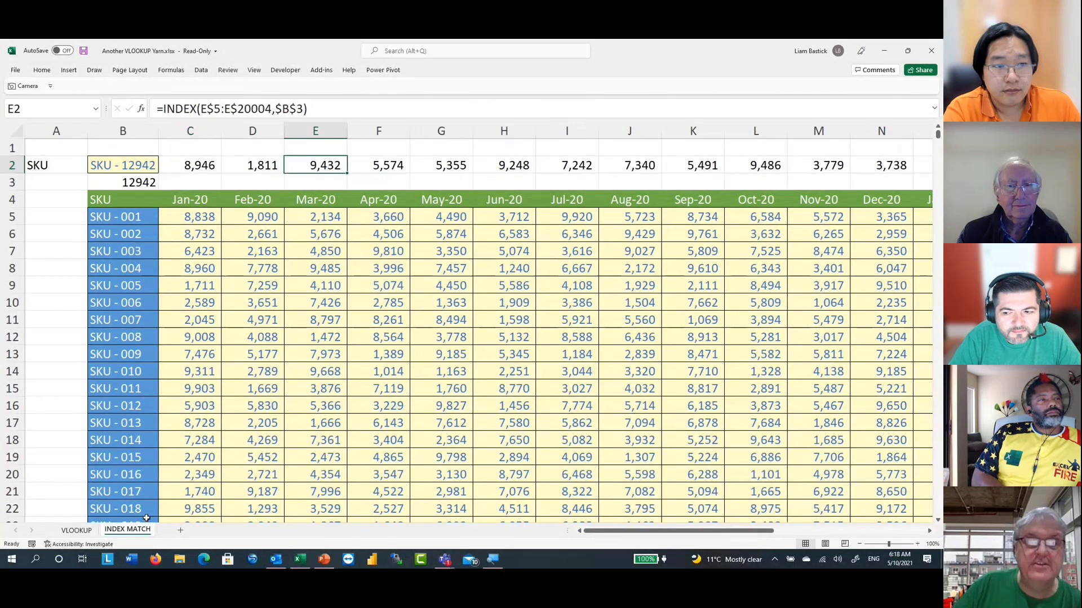
left_click(145, 185)
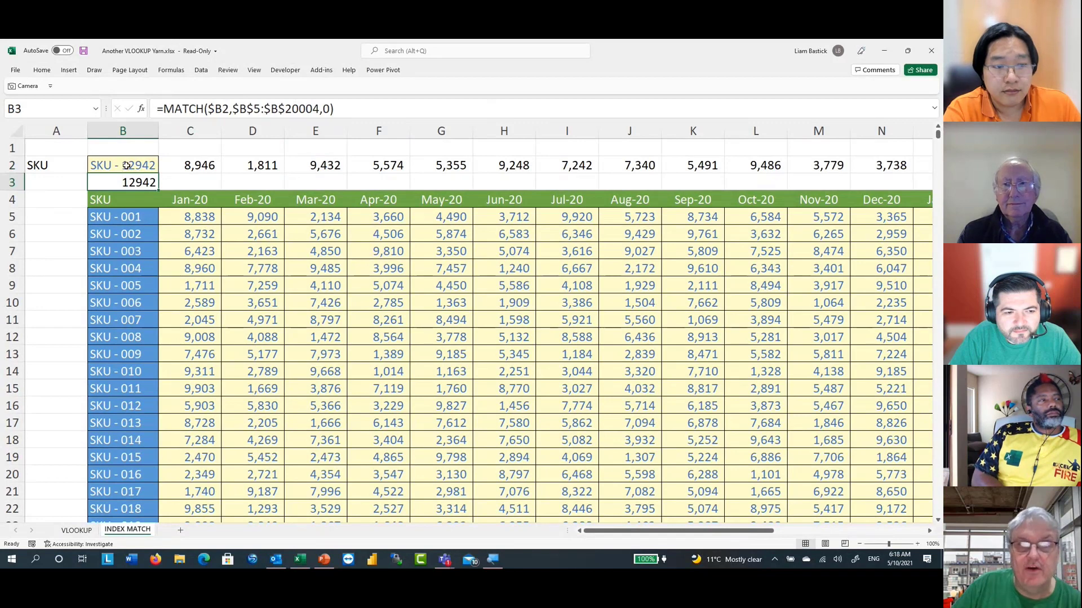
left_click(212, 164)
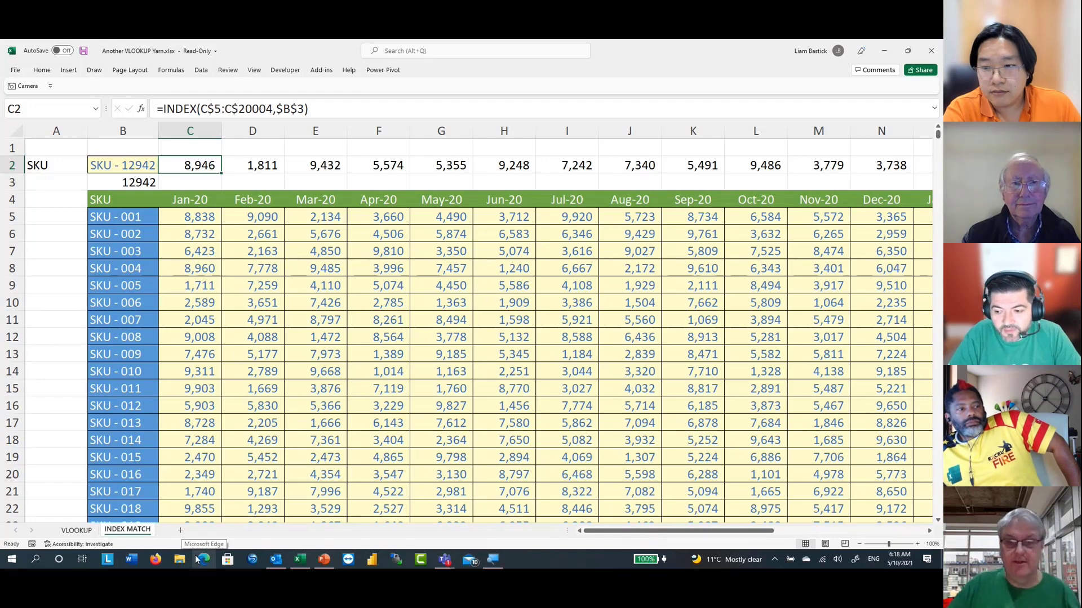
Leave the Another VLOOKUP Yarn workbook and bring up the VLOOKUP Illustration sheet of SP VLOOKUP Example.xlsm
left_click(229, 535)
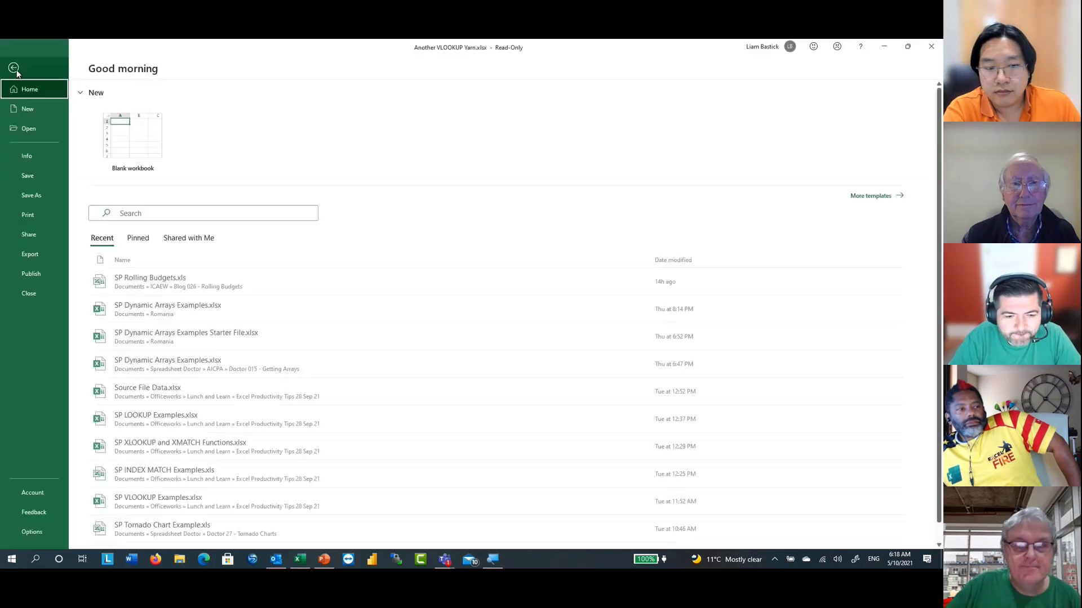
left_click(226, 531)
scroll(246, 509, "up", 9, "ctrl")
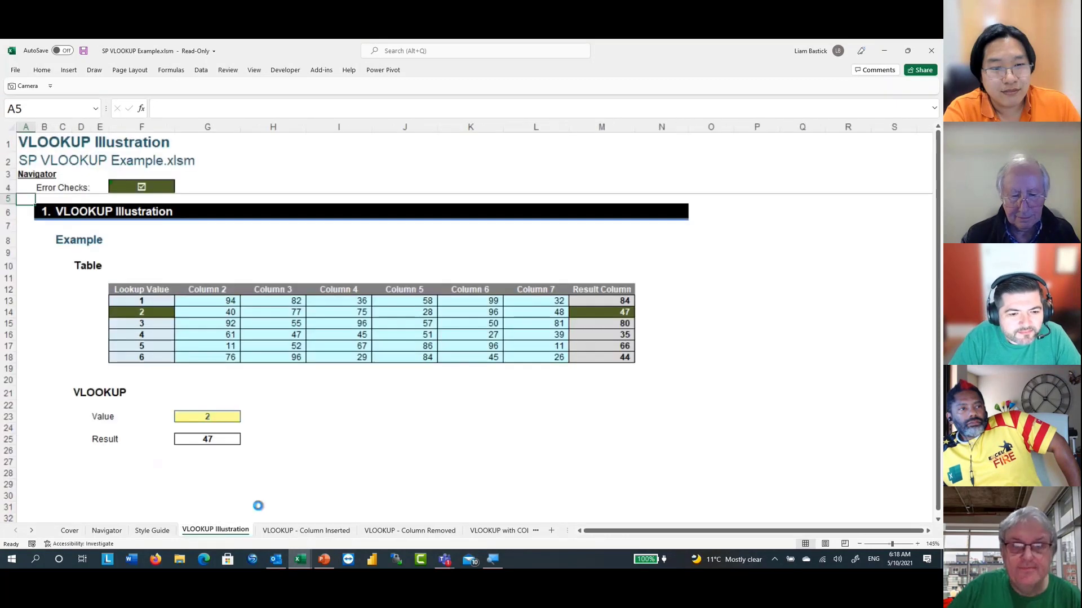
Enter 77 in J14, the Column 5 cell of the table row for lookup value 2
left_click(442, 372)
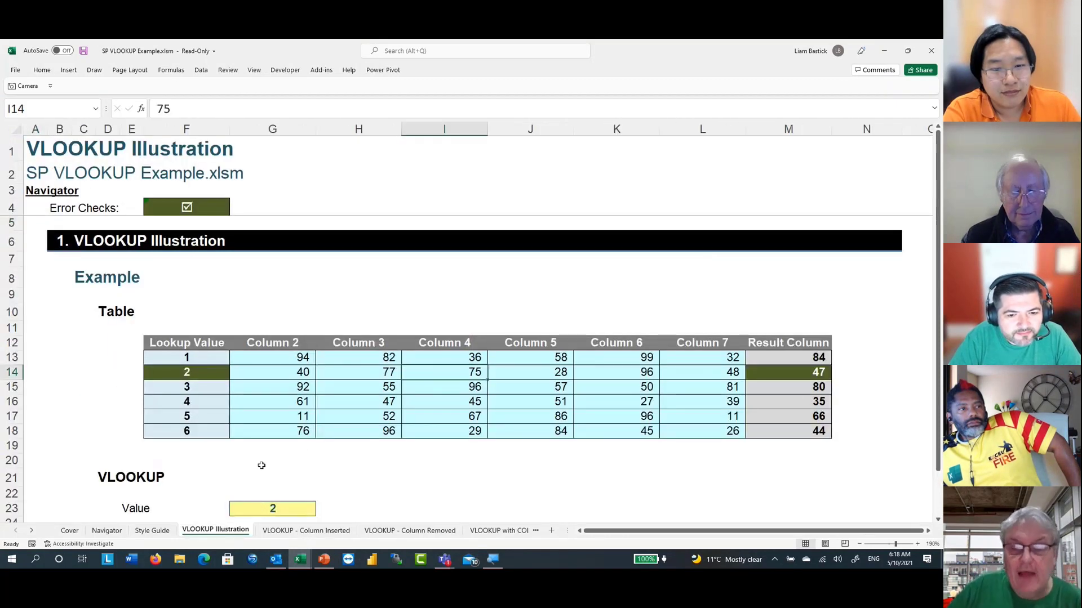
scroll(261, 466, "down", 1)
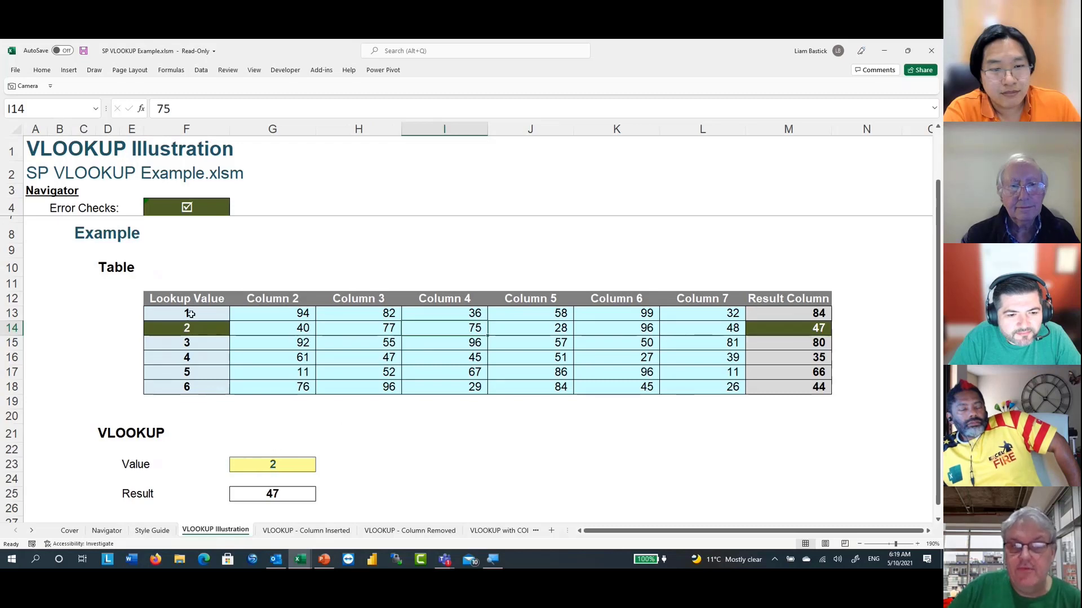
left_click(524, 325)
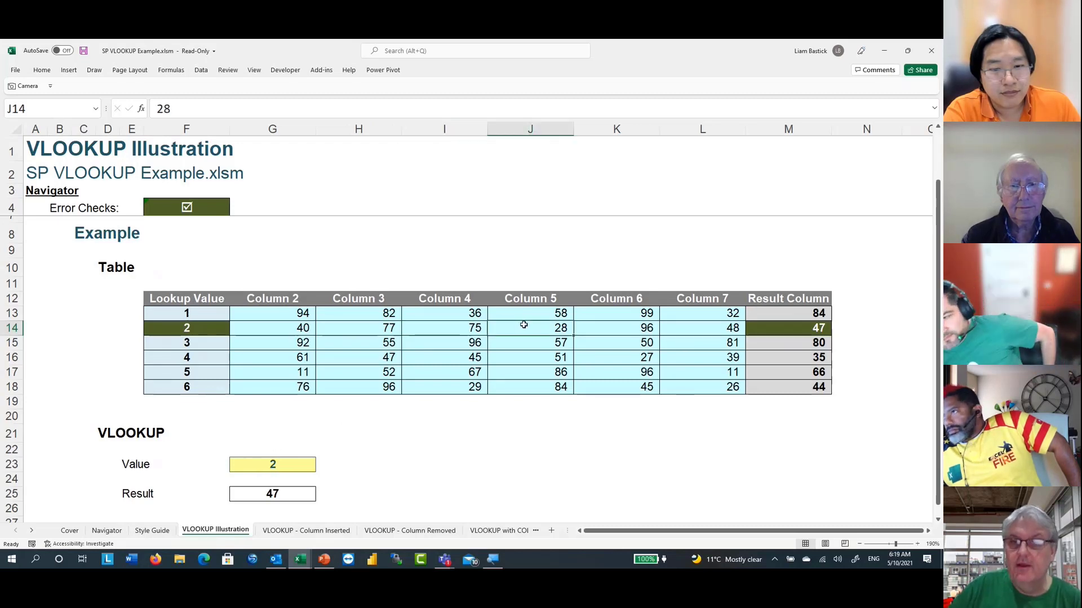
type("77")
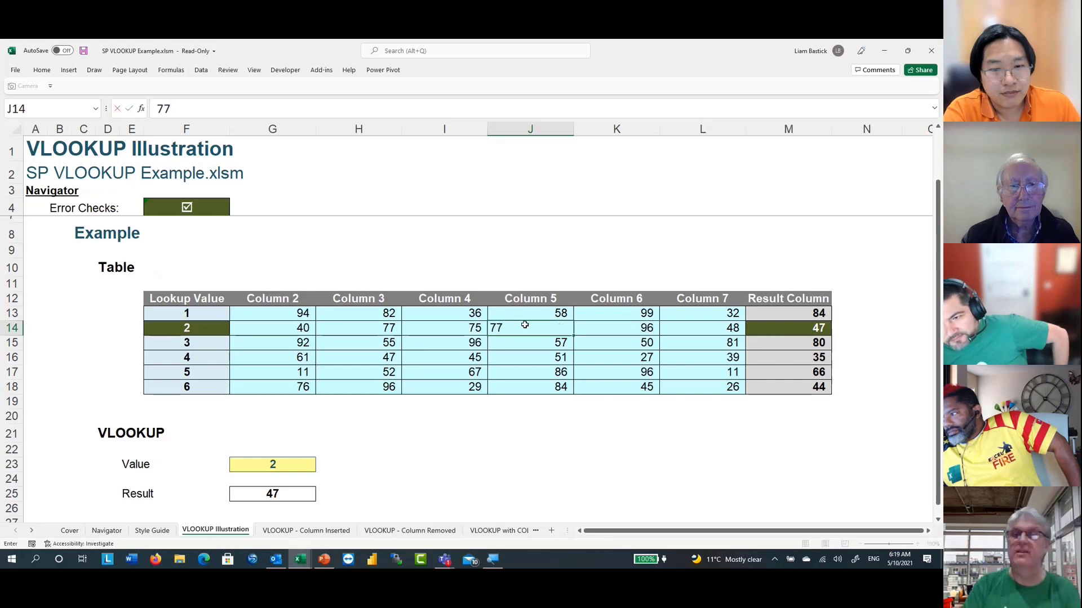